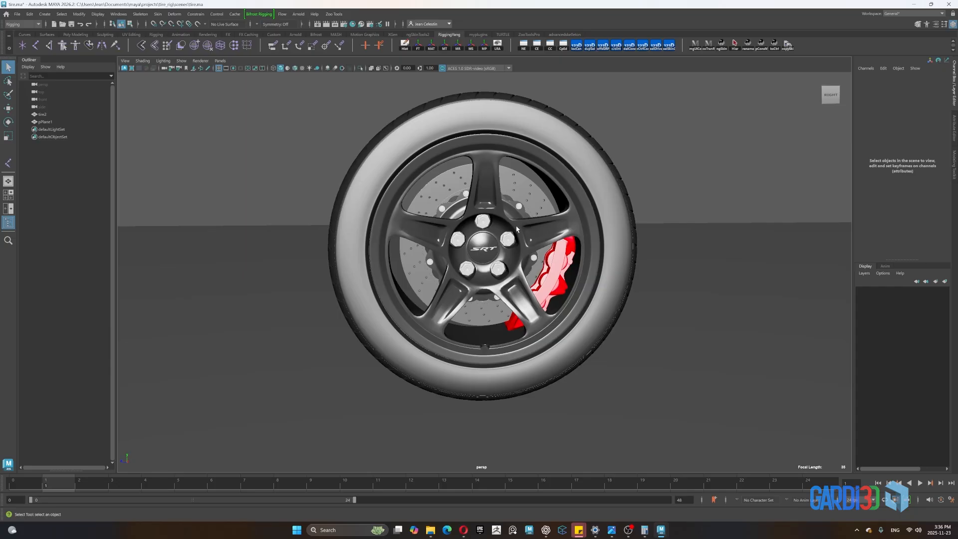
Place a joint at the centre of the wheel hub in the side view
key(space)
key(space)
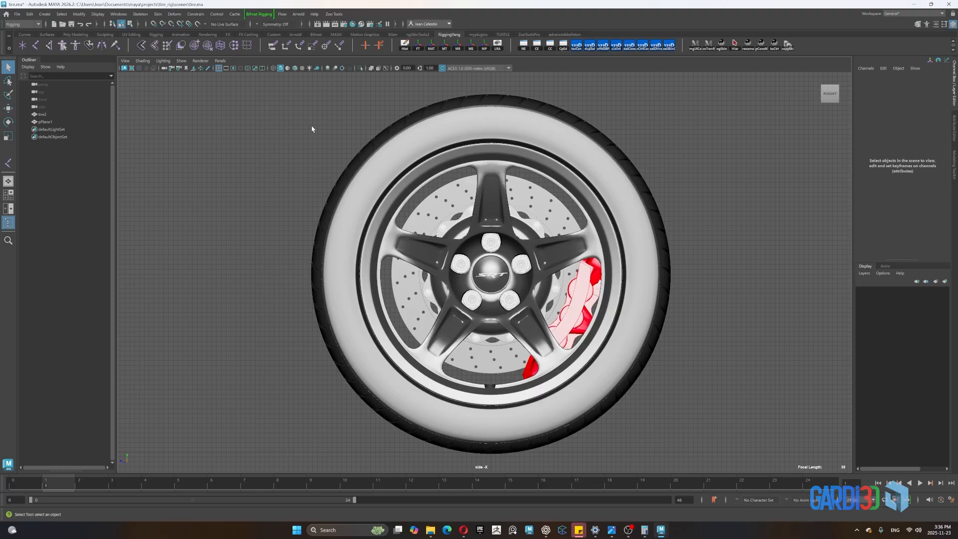
click(36, 46)
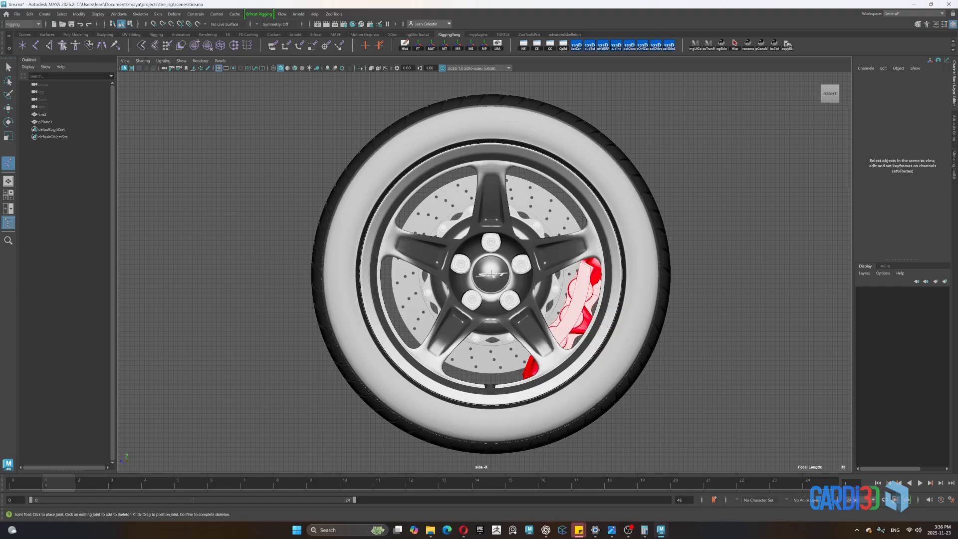
click(490, 273)
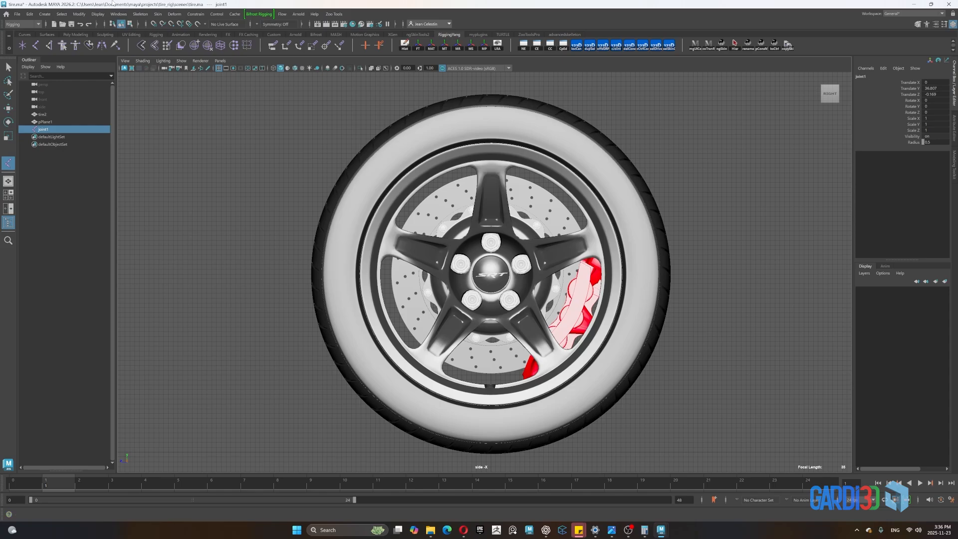
Set the joint display size to 10
click(102, 16)
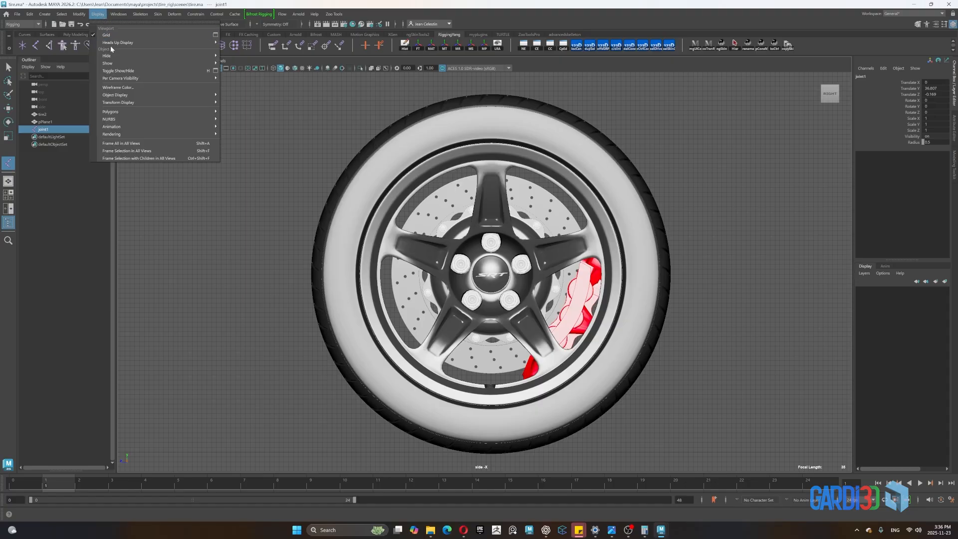
mouse_move(133, 97)
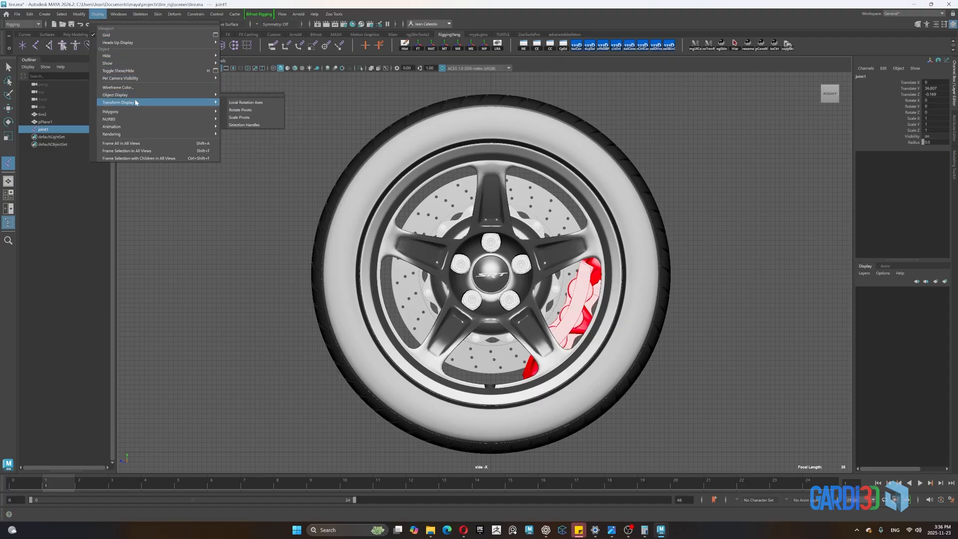
mouse_move(140, 134)
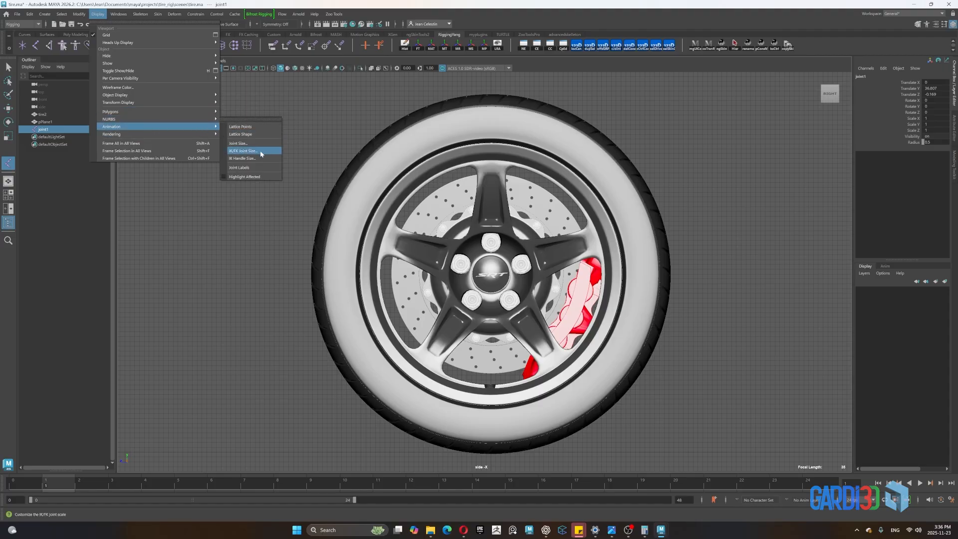
click(260, 151)
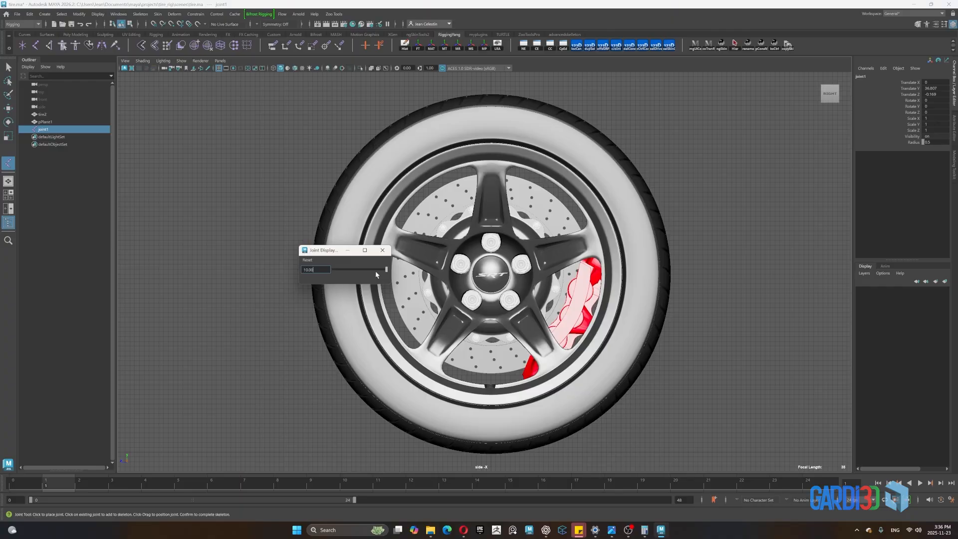
mouse_move(386, 272)
mouse_down()
mouse_move(354, 272)
mouse_move(386, 271)
mouse_up()
click(382, 250)
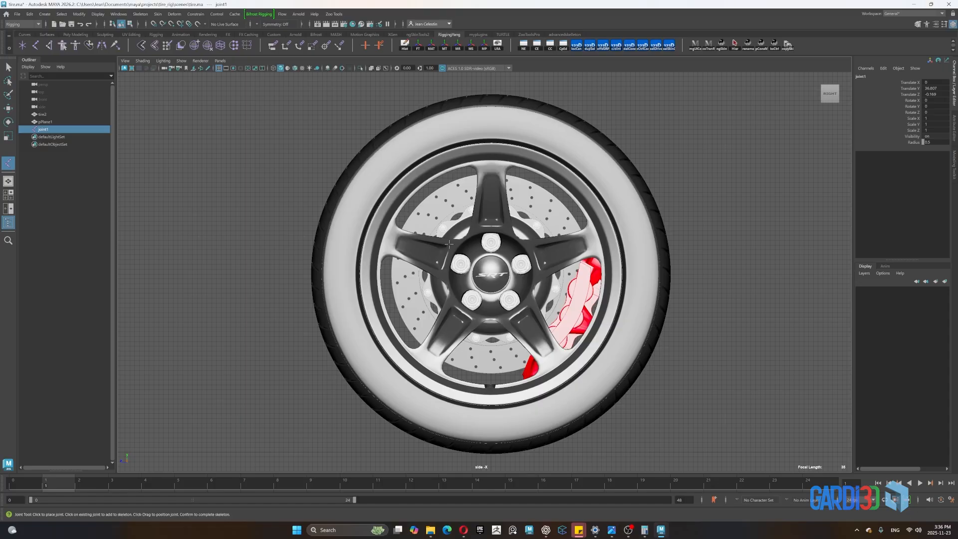
Examine the joint's position inside the wheel from the back and front in perspective, and leave the Joint tool
key(space)
key(space)
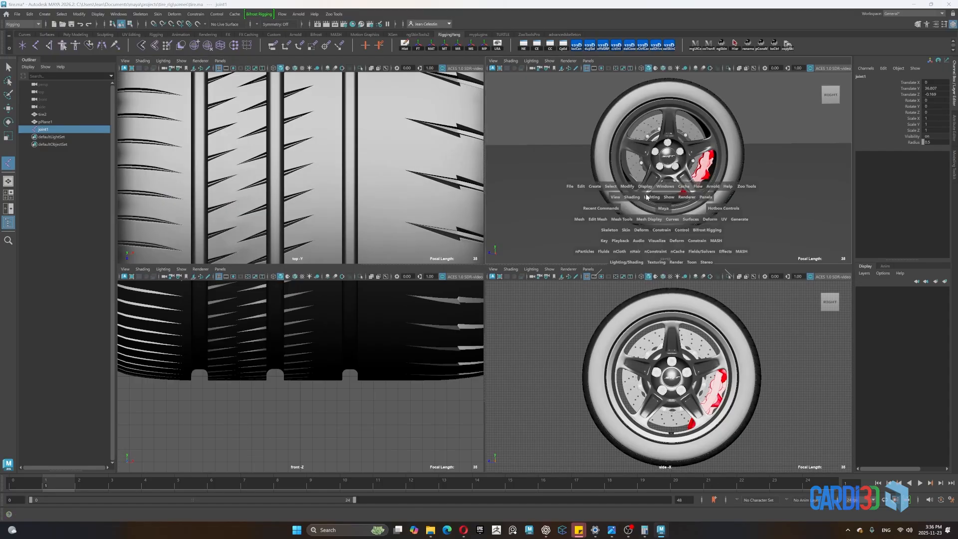
alt+drag(527, 171, 552, 172)
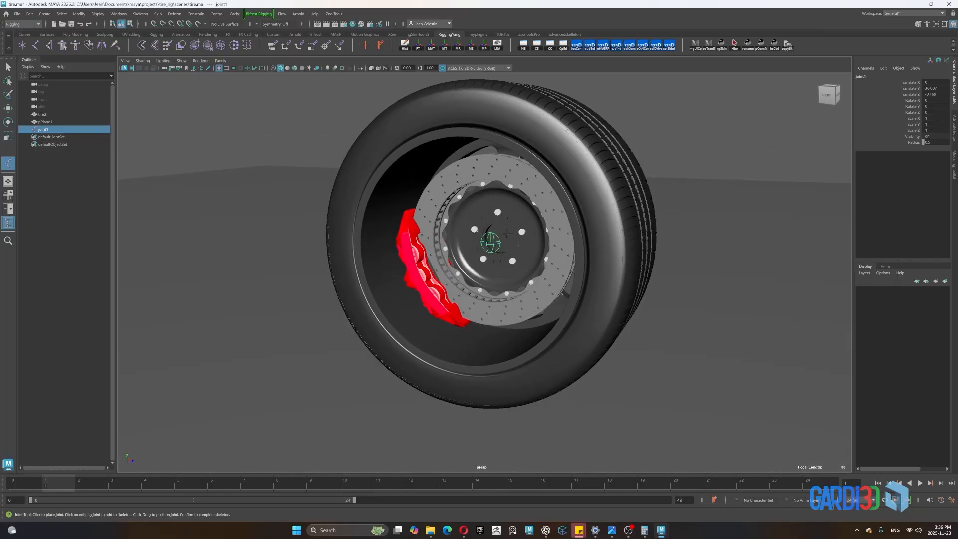
scroll(512, 241, up, 5)
alt+drag(512, 241, 509, 210)
click(505, 207)
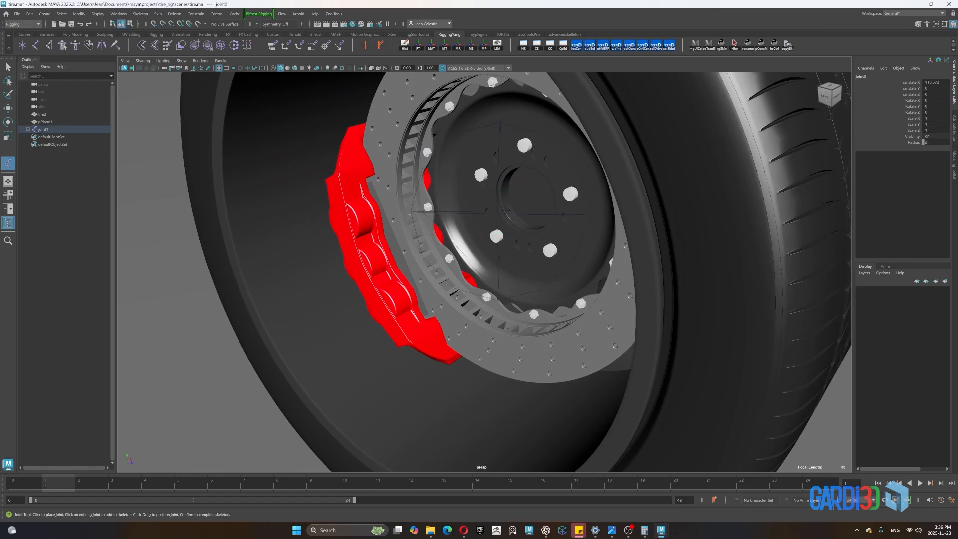
key(ctrl+z)
alt+drag(517, 227, 547, 230)
key(w)
key(q)
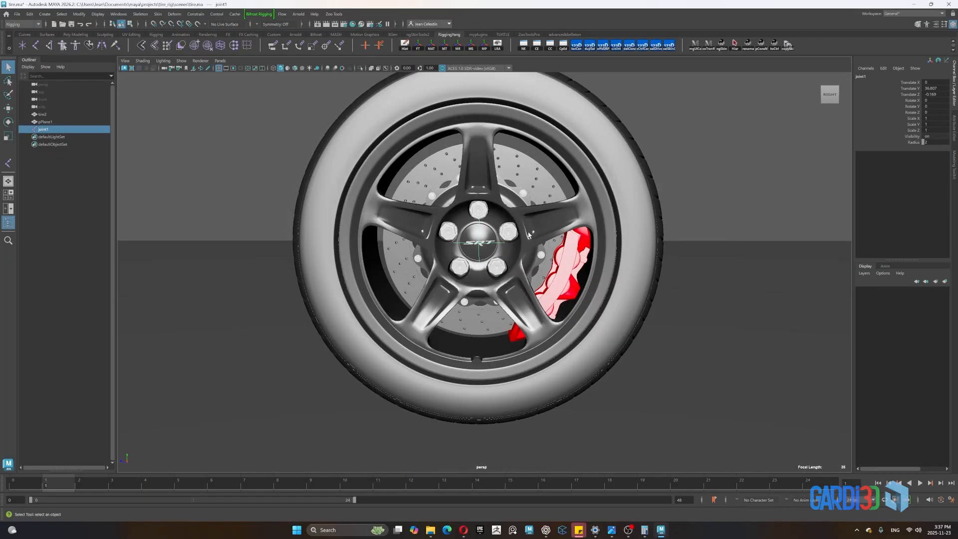
Open the control creation tool and create a Circle control at the origin
click(774, 46)
drag(759, 113, 818, 95)
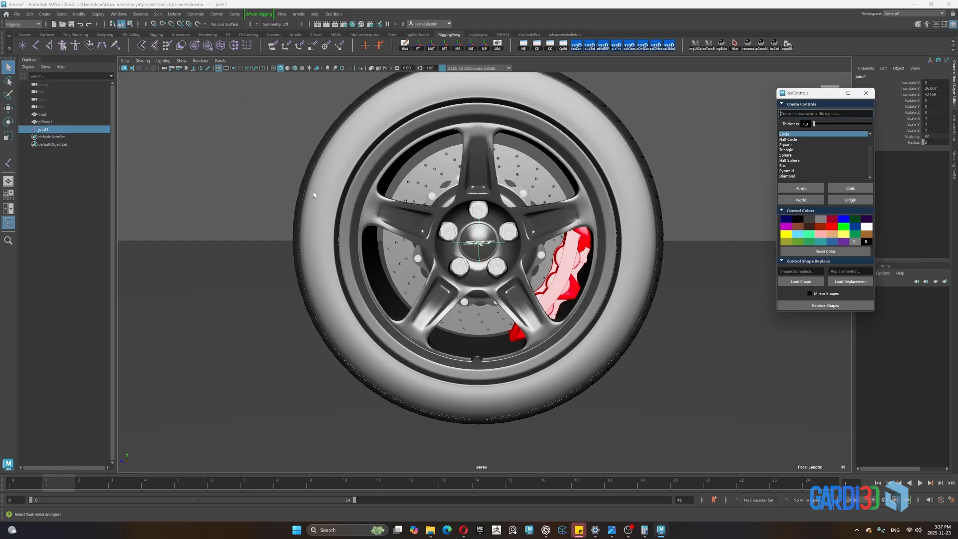
alt+drag(424, 199, 472, 205)
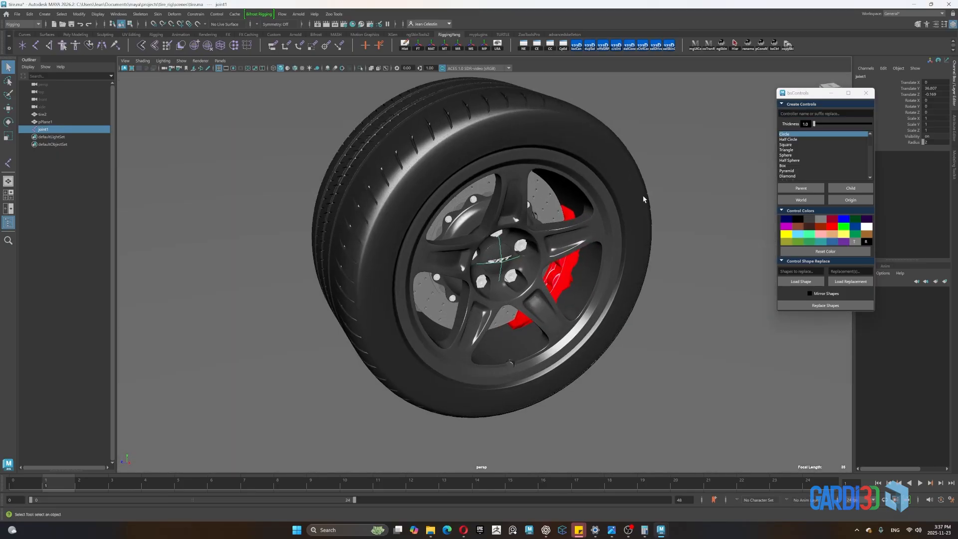
click(851, 200)
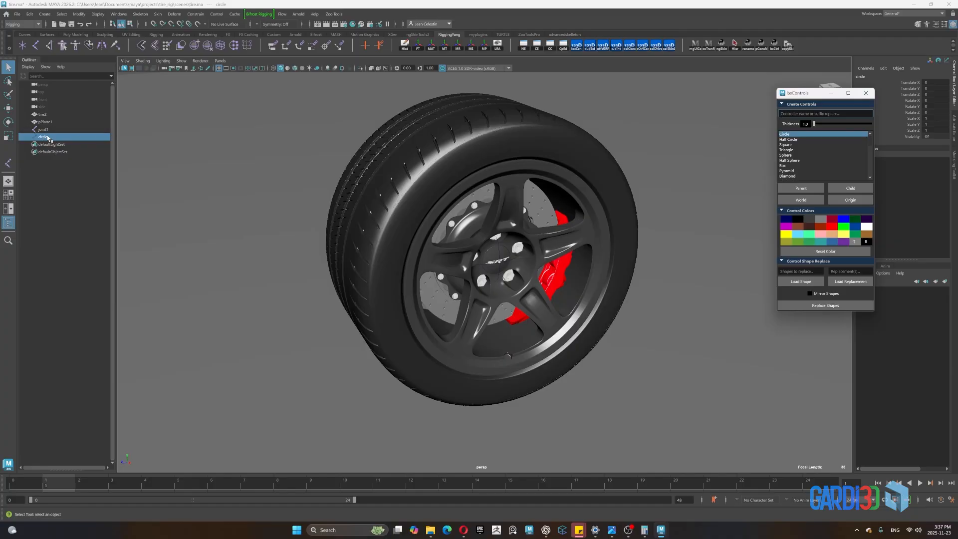
Match all transforms of the circle control to the wheel's joint
ctrl+click(95, 131)
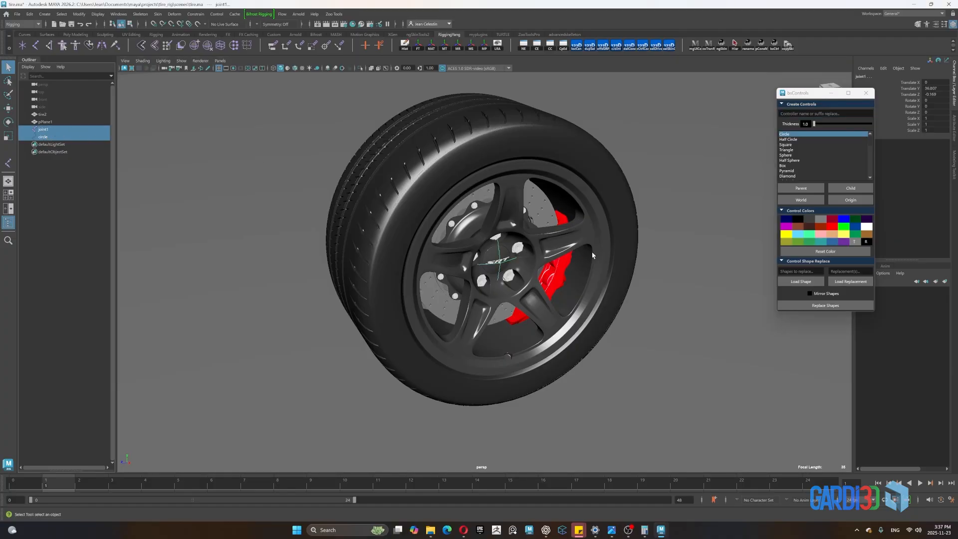
click(87, 16)
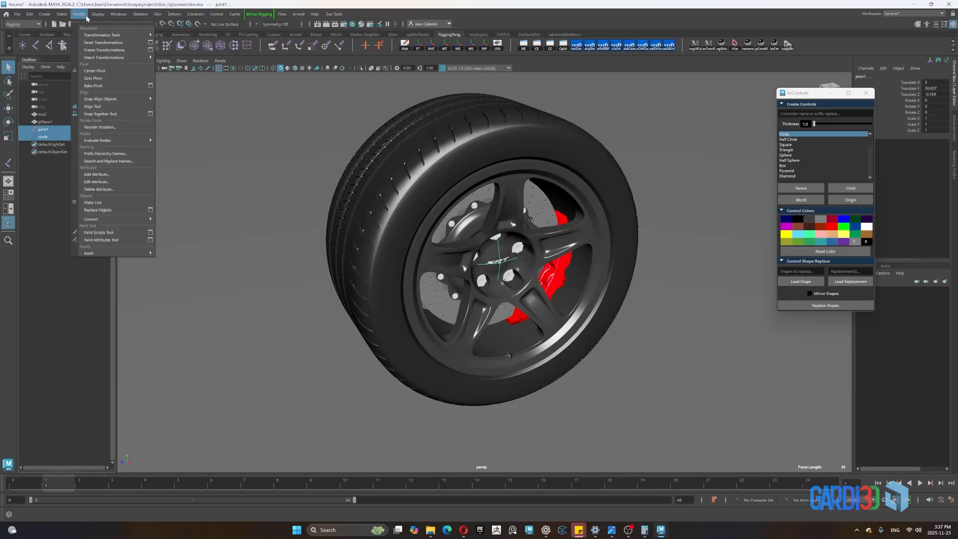
mouse_move(101, 60)
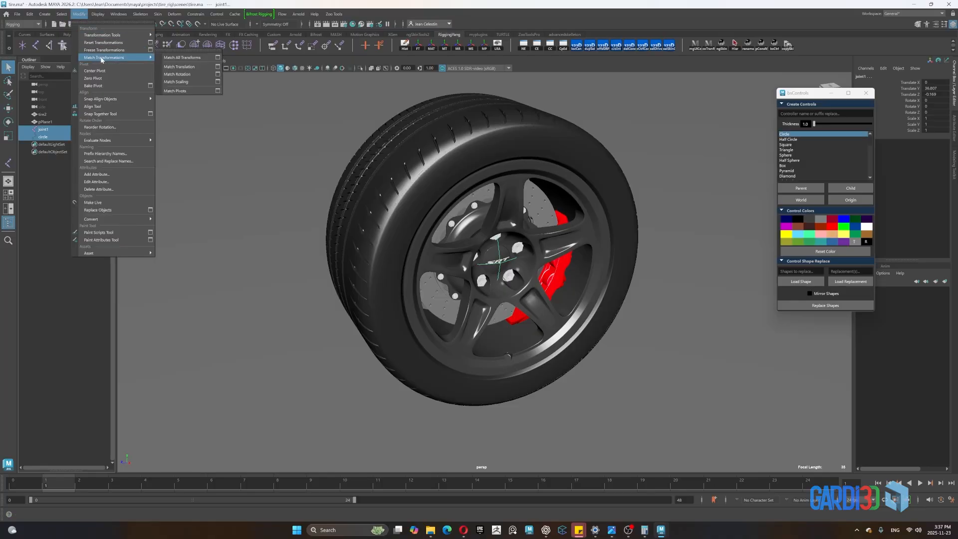
click(192, 58)
Scale the circle control uniformly to about 17.17, roughly the size of the tire
click(44, 138)
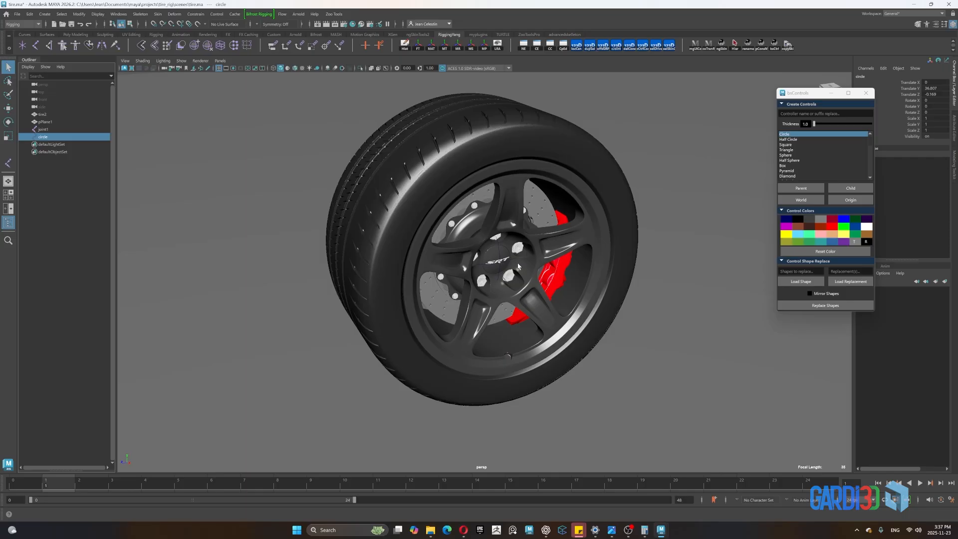
key(f)
scroll(475, 249, down, 4)
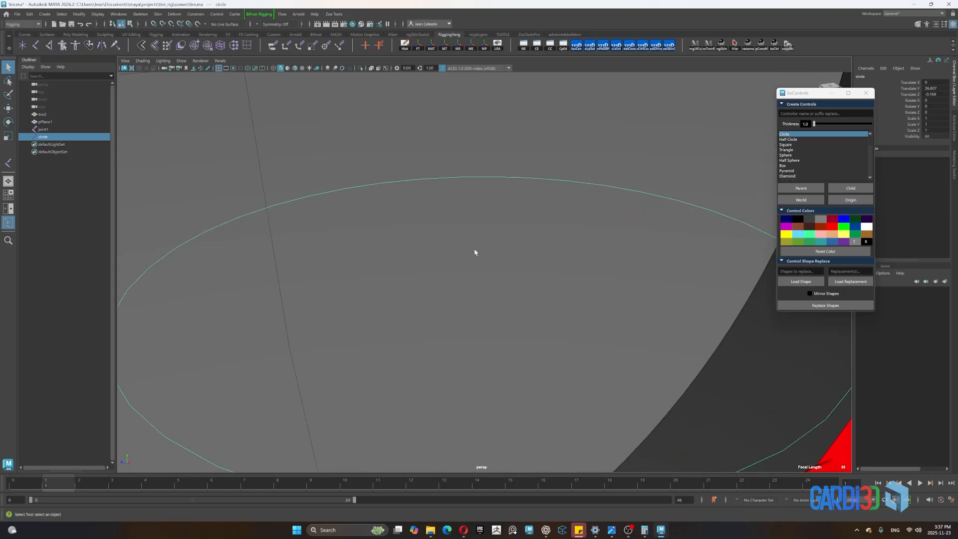
key(r)
alt+drag(246, 263, 391, 249)
scroll(399, 249, down, 5)
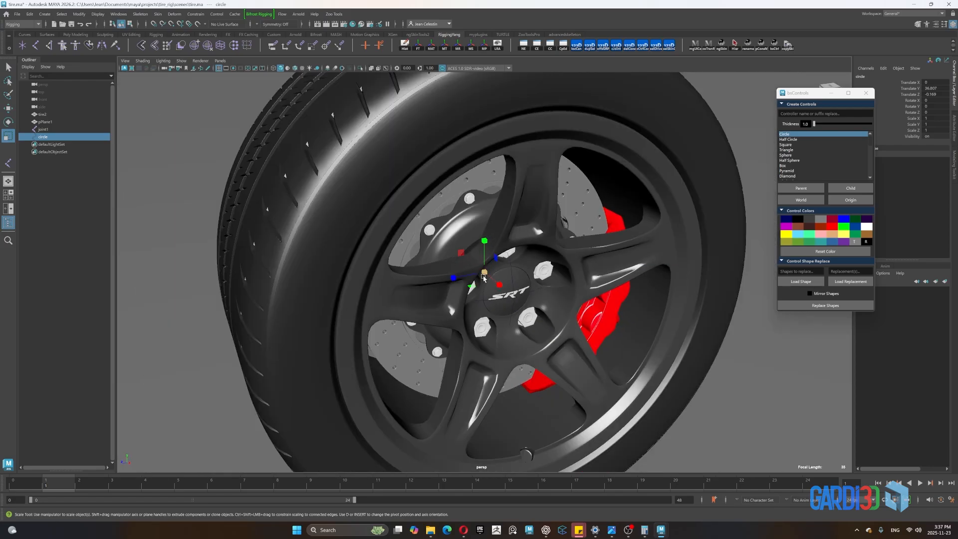
drag(485, 272, 816, 426)
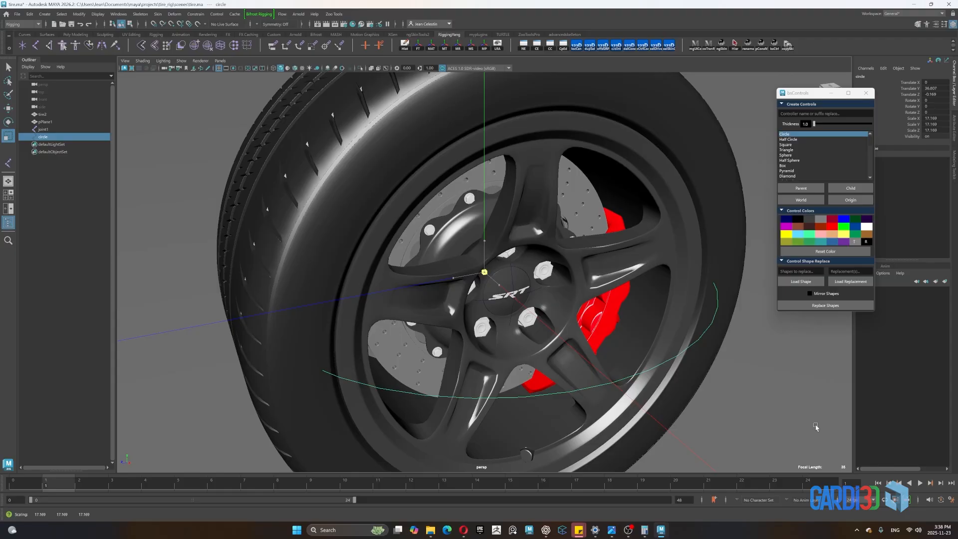
scroll(592, 201, down, 5)
Set the circle control's Rotate Z to 90 so it lies parallel to the wheel face
alt+drag(589, 211, 501, 283)
key(e)
double_click(938, 113)
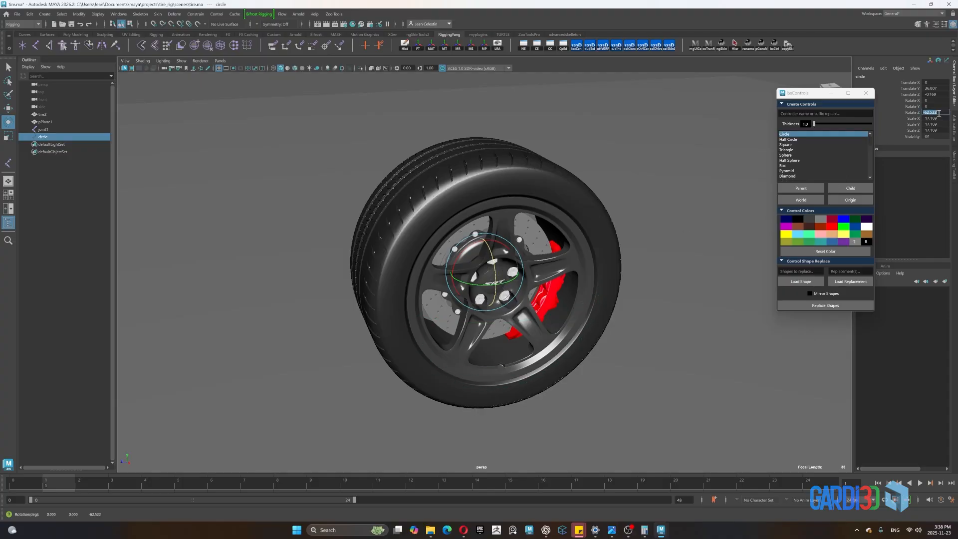
text(90)
key(Return)
Move the circle control outward to the tire's outer face, with Translate X about 19.8
key(w)
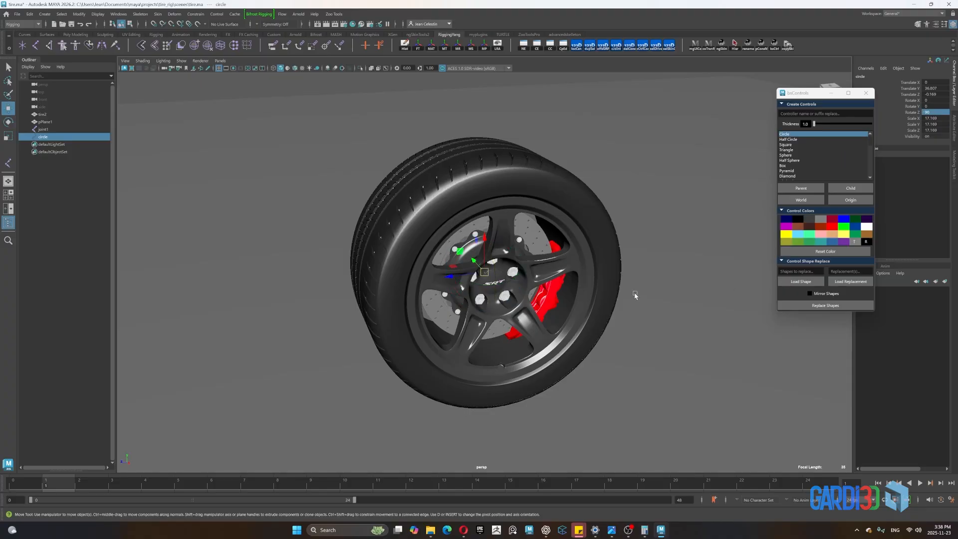
drag(483, 261, 496, 285)
mouse_move(611, 341)
alt+mouse_down()
mouse_move(591, 331)
mouse_move(608, 340)
alt+mouse_up()
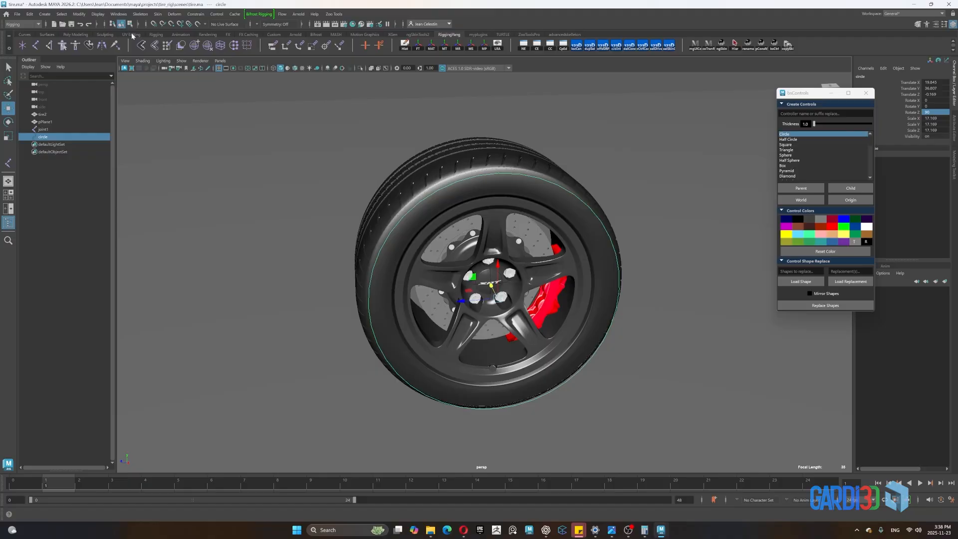
Freeze the circle control's transformations
click(76, 34)
click(273, 45)
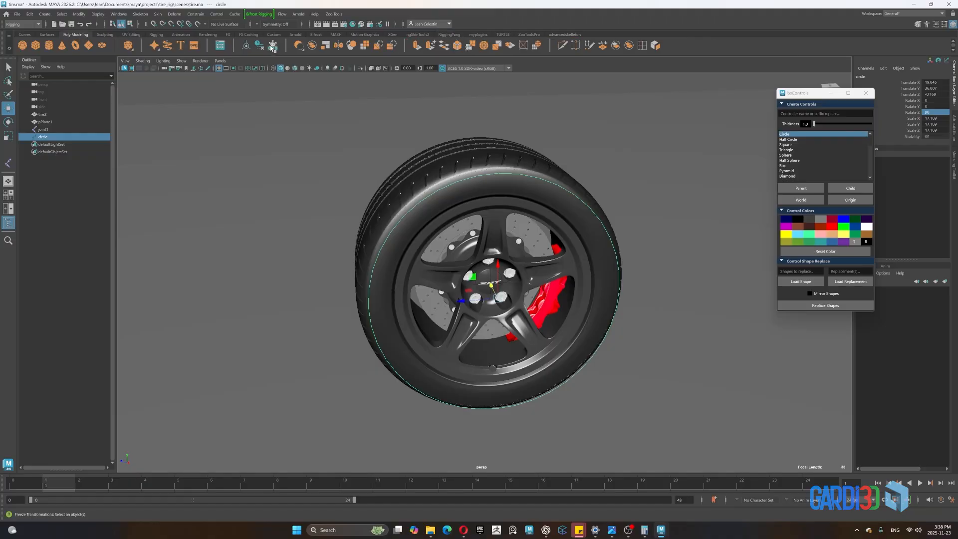
mouse_move(678, 263)
alt+mouse_down()
mouse_move(622, 264)
mouse_move(672, 275)
alt+mouse_up()
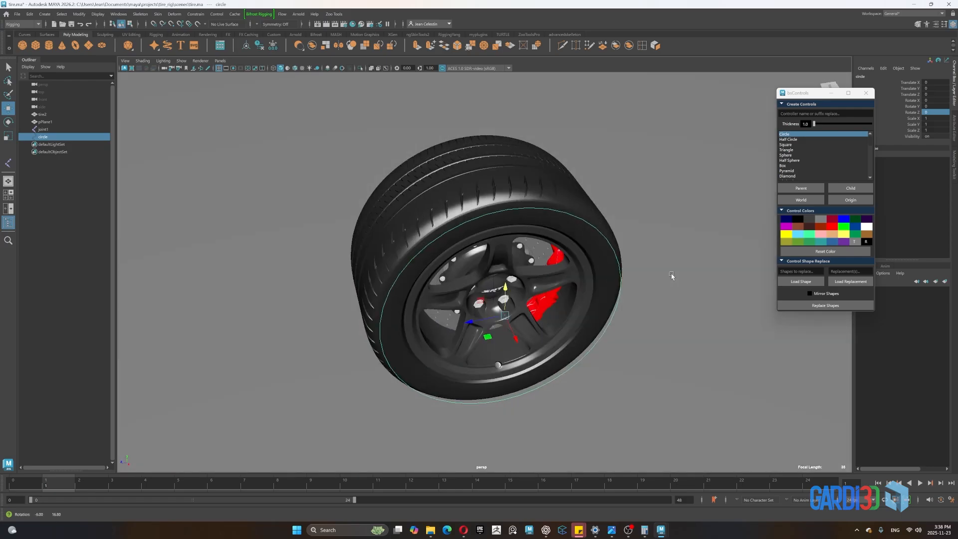
alt+drag(616, 211, 641, 215)
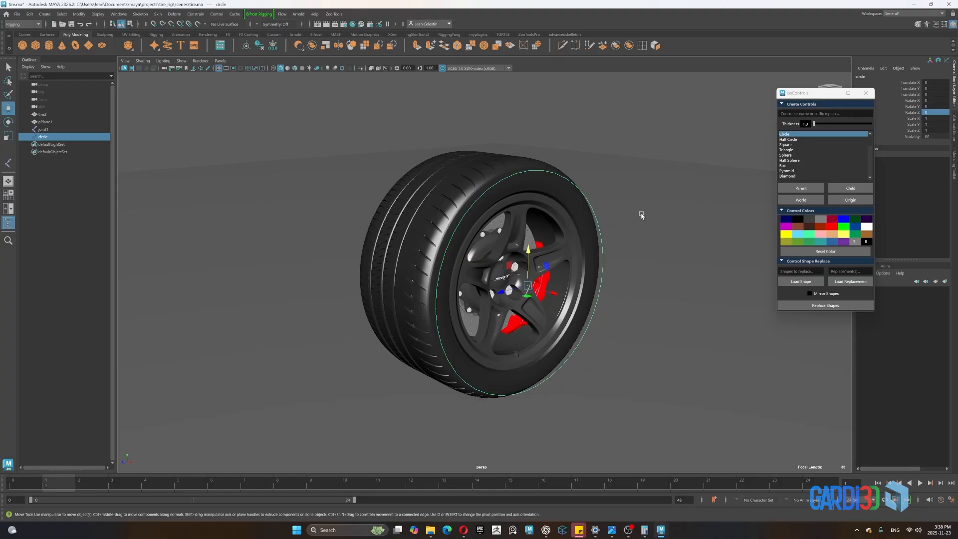
Put the ground plane on a new display layer and set that layer to Reference
click(657, 208)
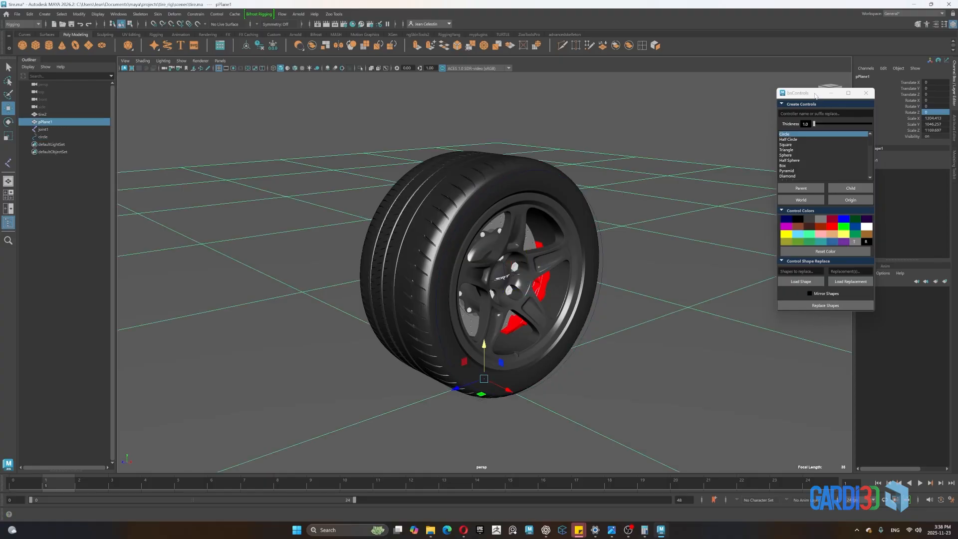
drag(822, 93, 755, 78)
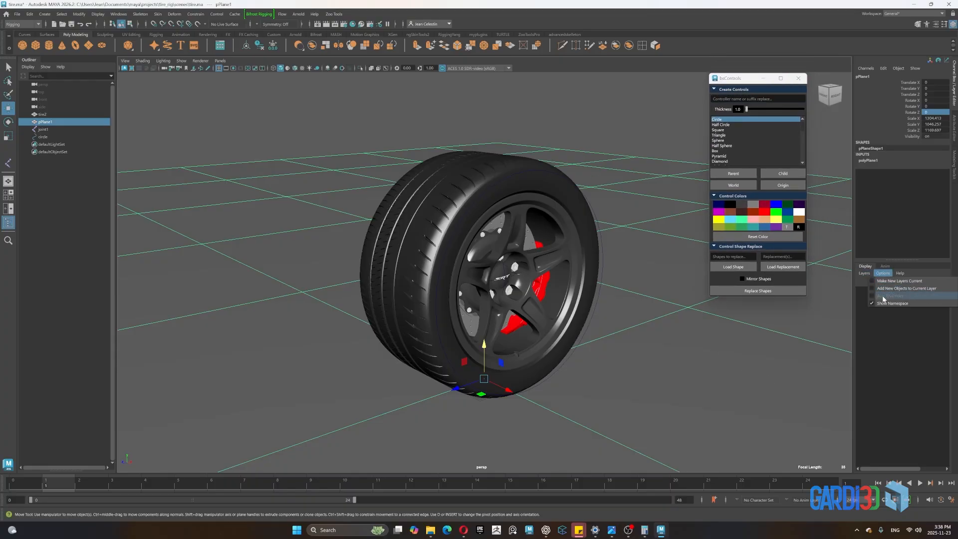
click(867, 275)
click(873, 289)
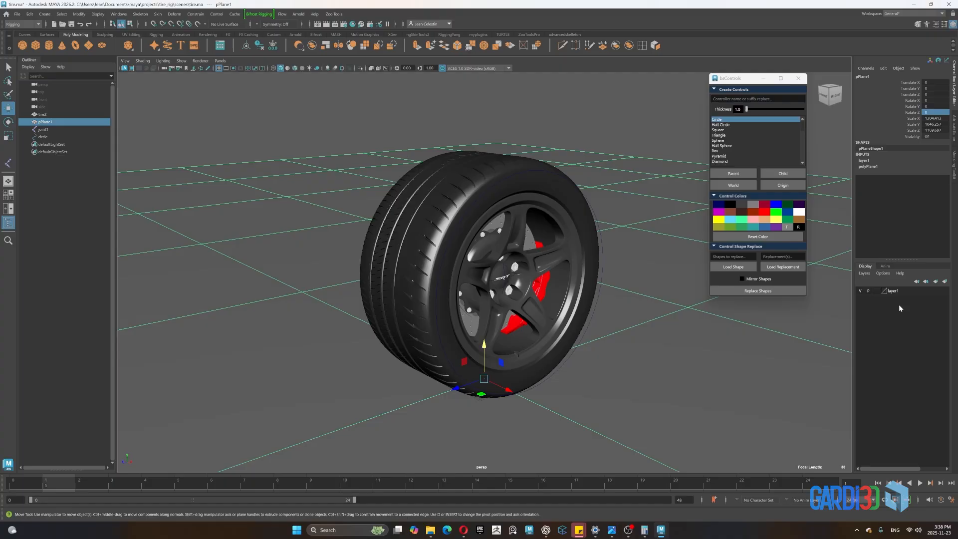
click(619, 391)
Select the circle control and inspect how it fits around the tire's outer face
scroll(641, 321, up, 3)
alt+drag(618, 319, 658, 334)
click(610, 299)
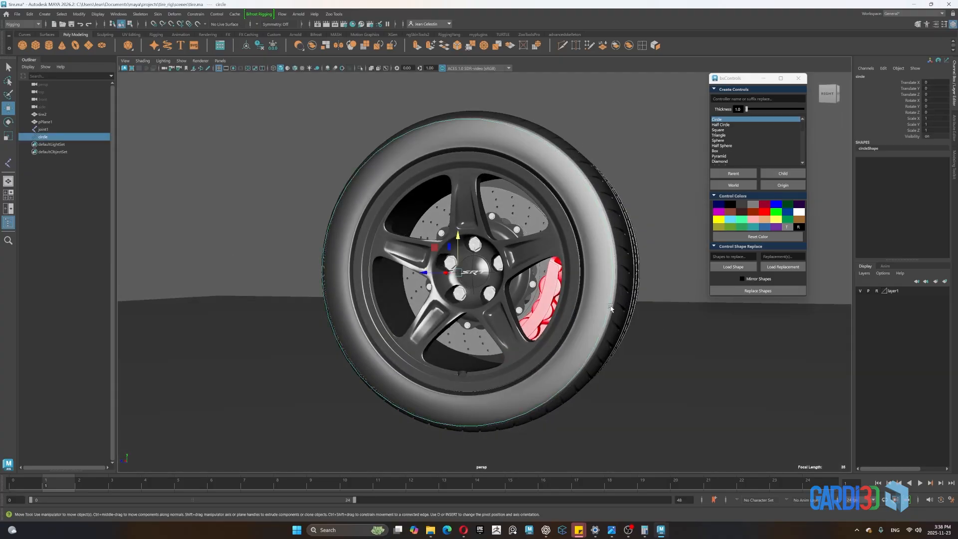
alt+drag(641, 368, 649, 379)
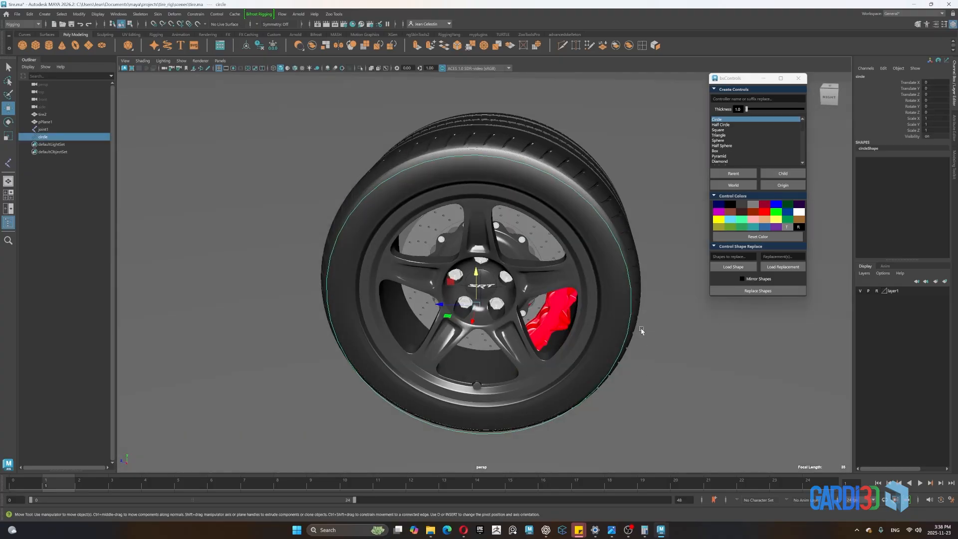
scroll(641, 331, down, 5)
alt+drag(631, 341, 637, 341)
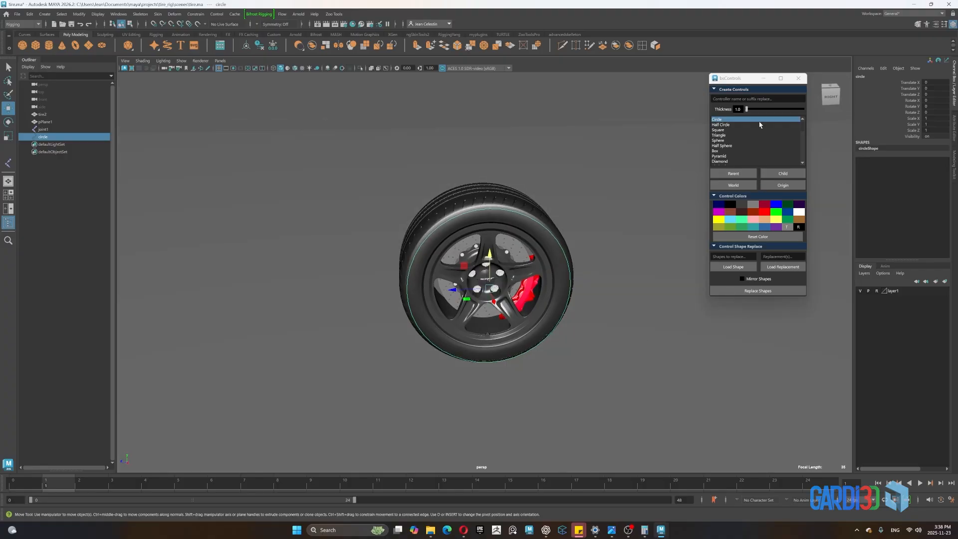
Create a Two Arrows control curve at the origin
scroll(747, 140, down, 5)
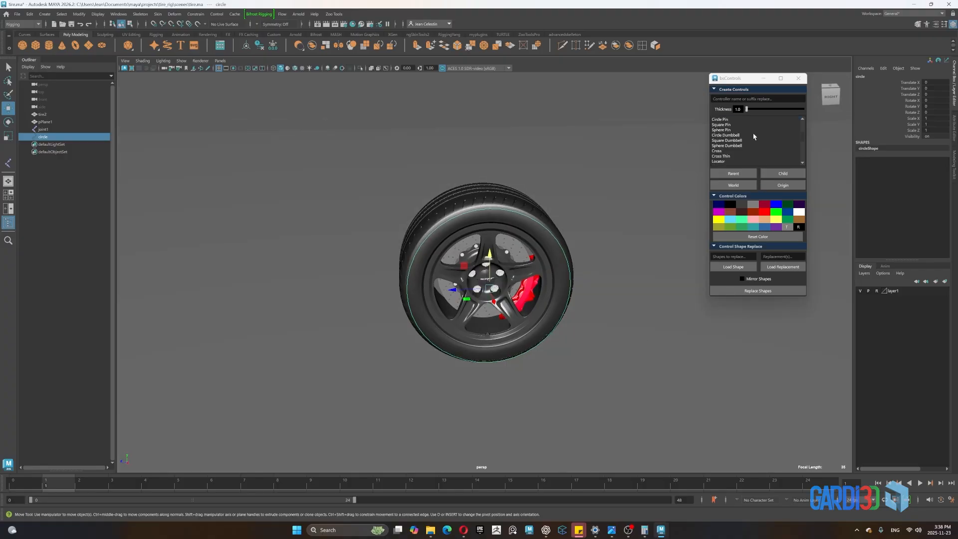
scroll(722, 136, down, 1)
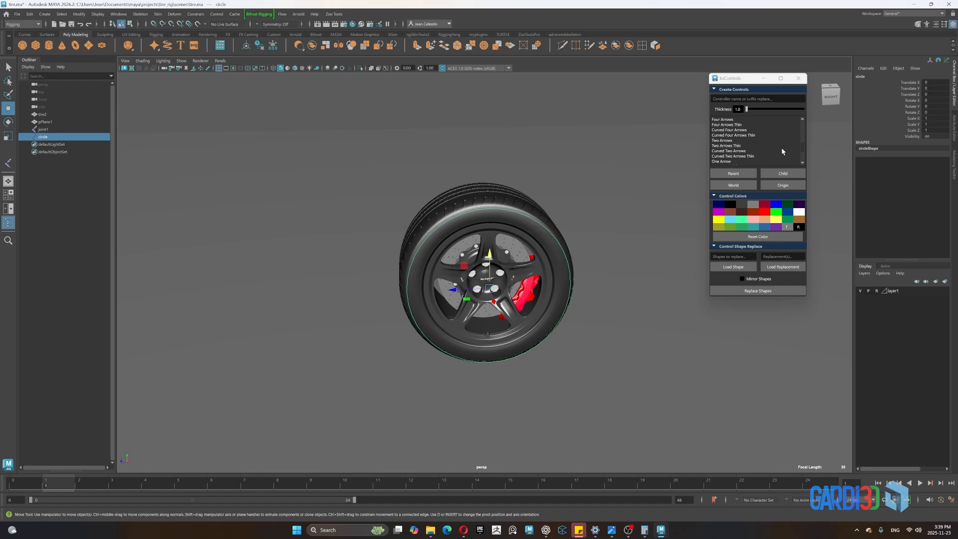
click(734, 141)
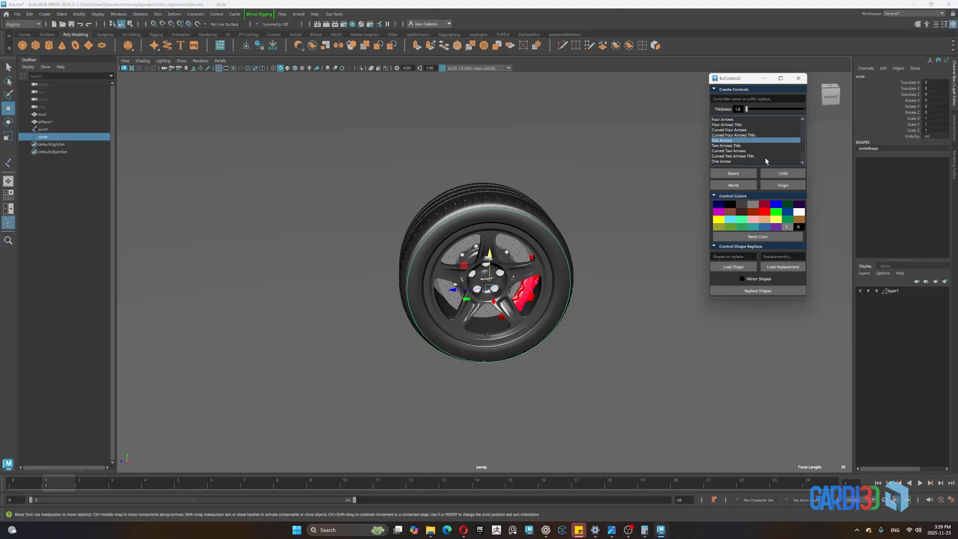
click(782, 185)
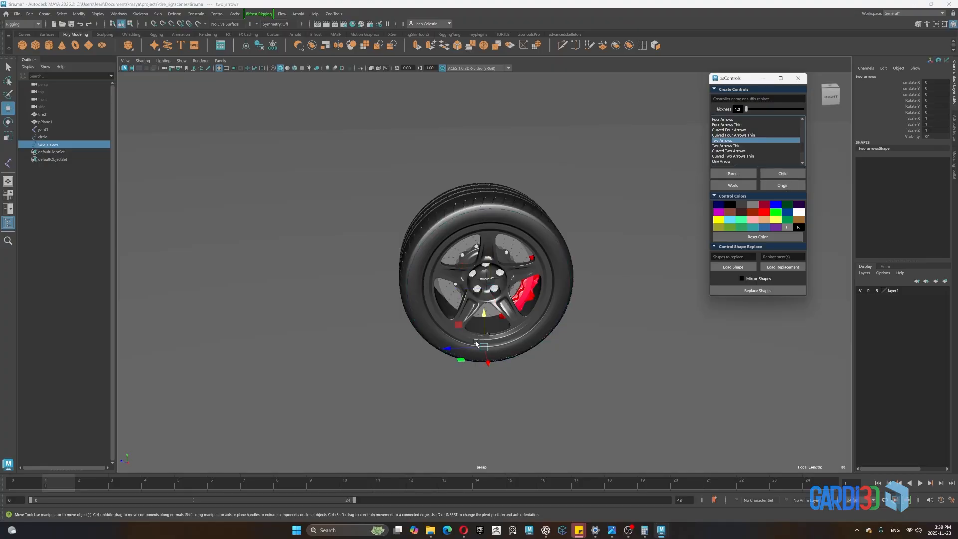
double_click(53, 144)
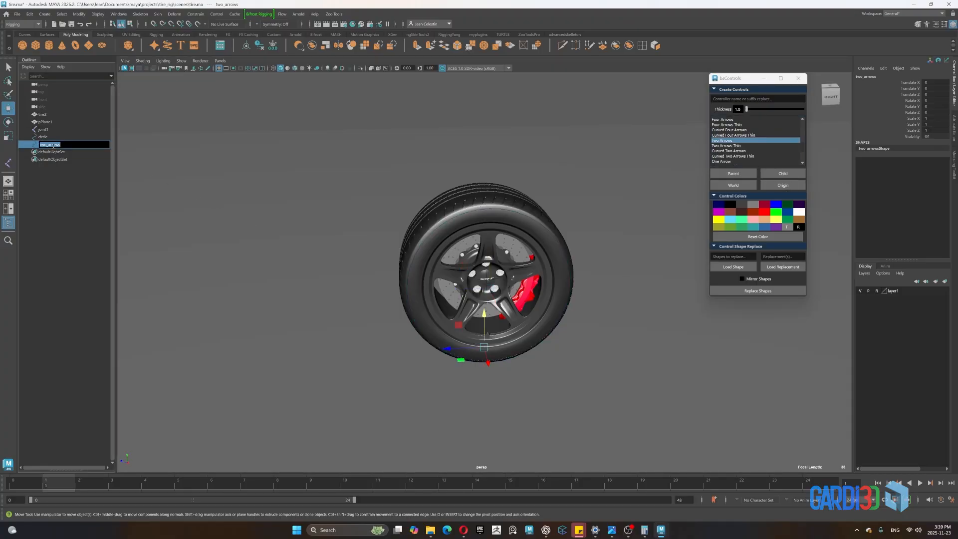
key(Return)
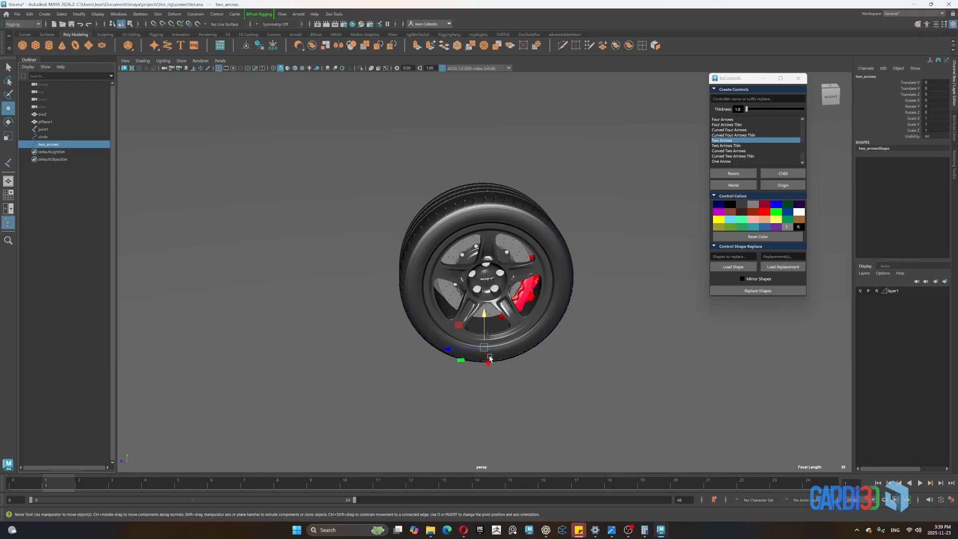
key(f)
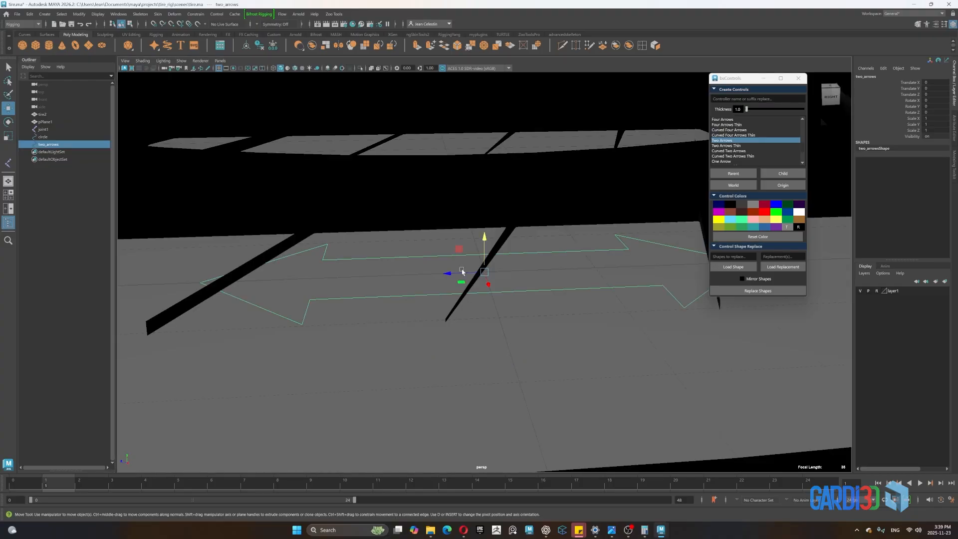
right_click(512, 294)
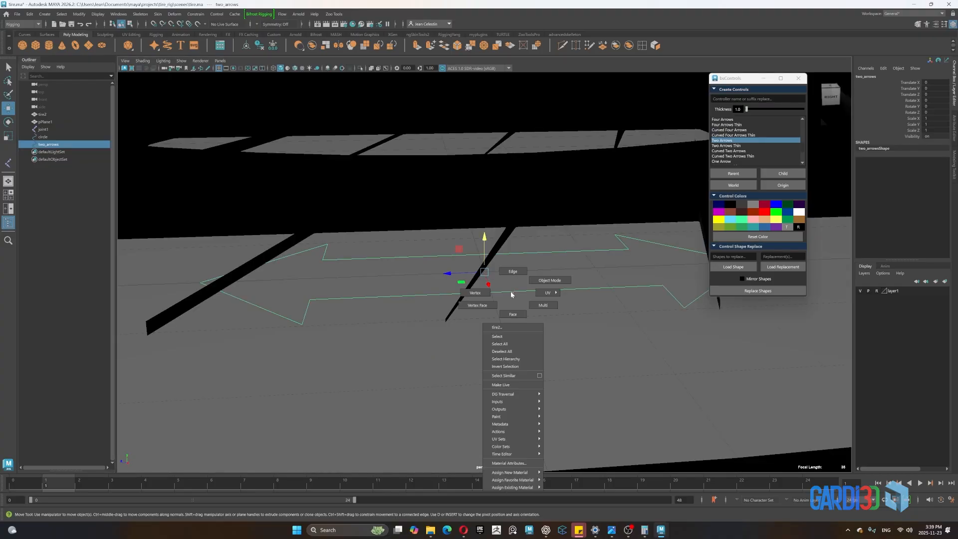
click(517, 290)
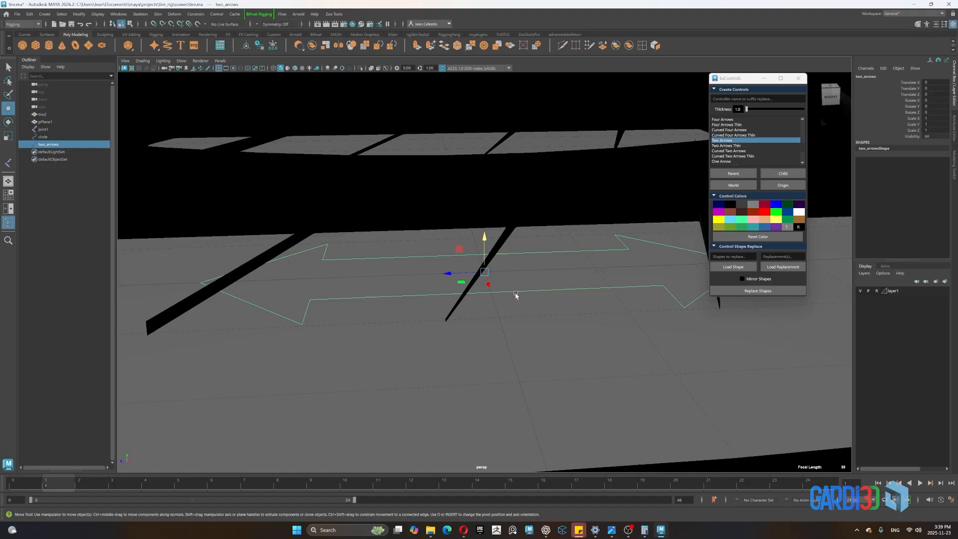
right_click(516, 295)
right_drag(516, 296, 480, 293)
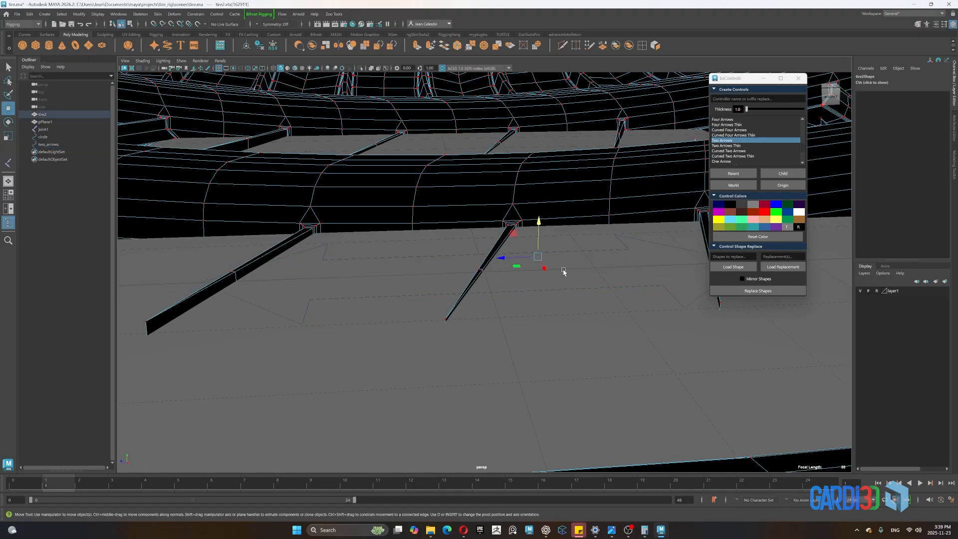
key(F8)
right_drag(533, 288, 498, 290)
click(536, 289)
Put the tire mesh on its own new display layer and set that layer to Reference
right_drag(584, 255, 592, 239)
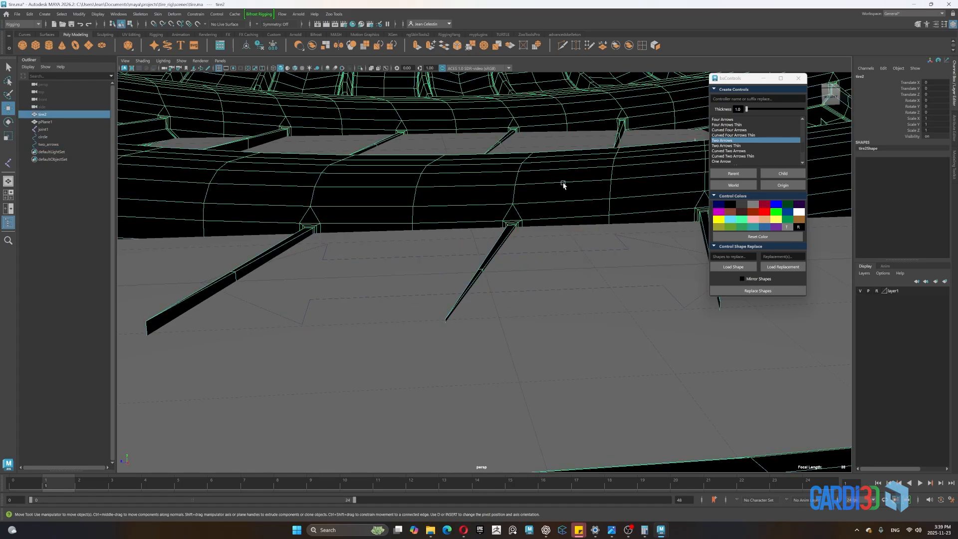
click(864, 273)
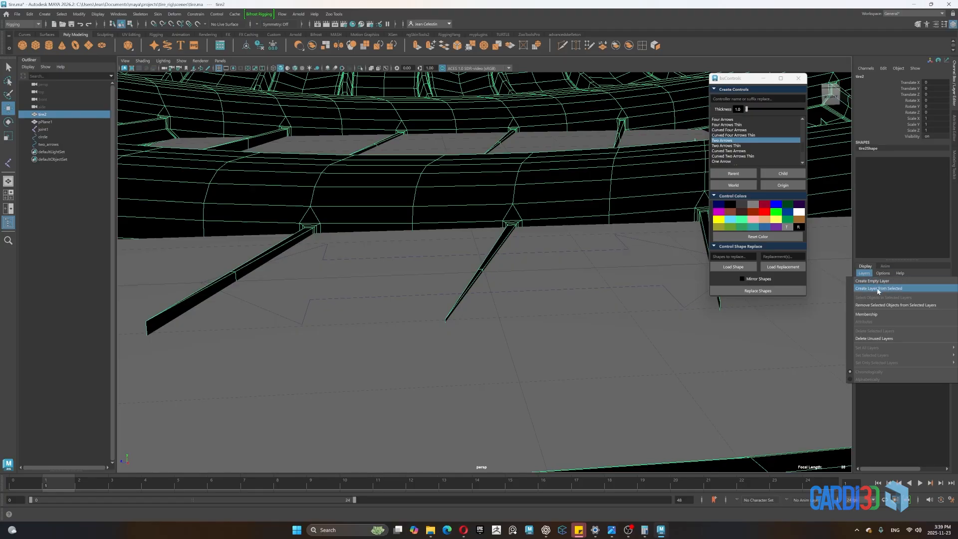
click(886, 288)
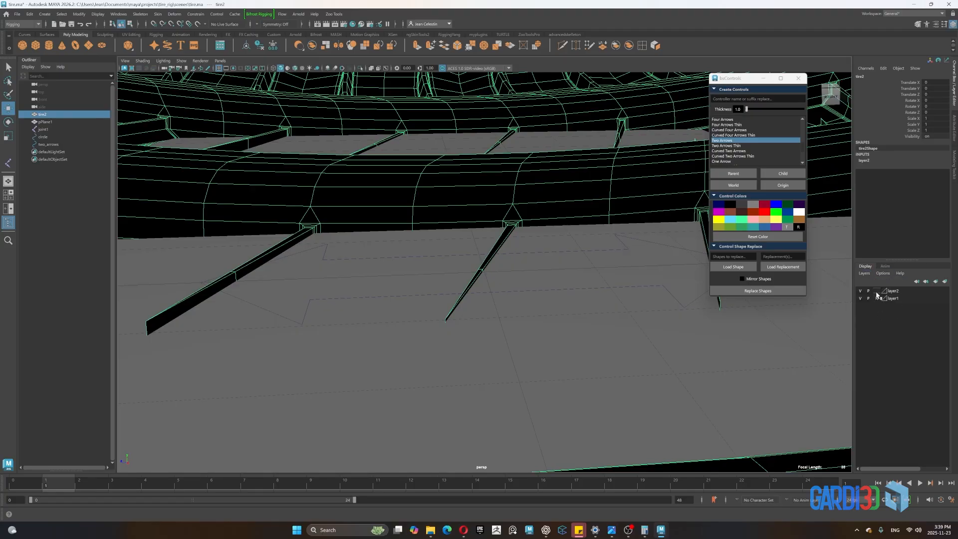
click(578, 296)
Scale up all control vertices of the two-arrows curve so both arrowheads extend well past the tire, and return to object selection
drag(494, 274, 514, 322)
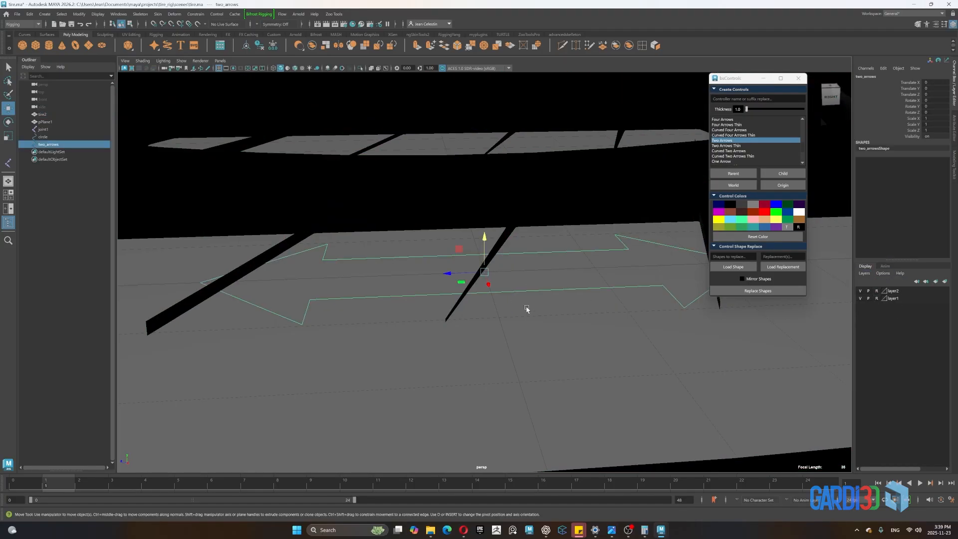
right_drag(524, 294, 497, 291)
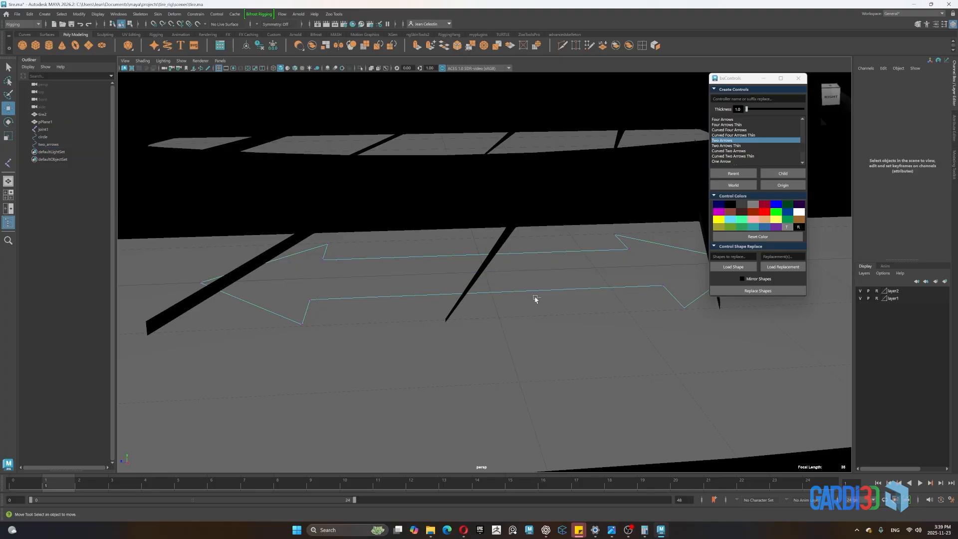
key(ctrl+shift+a)
key(r)
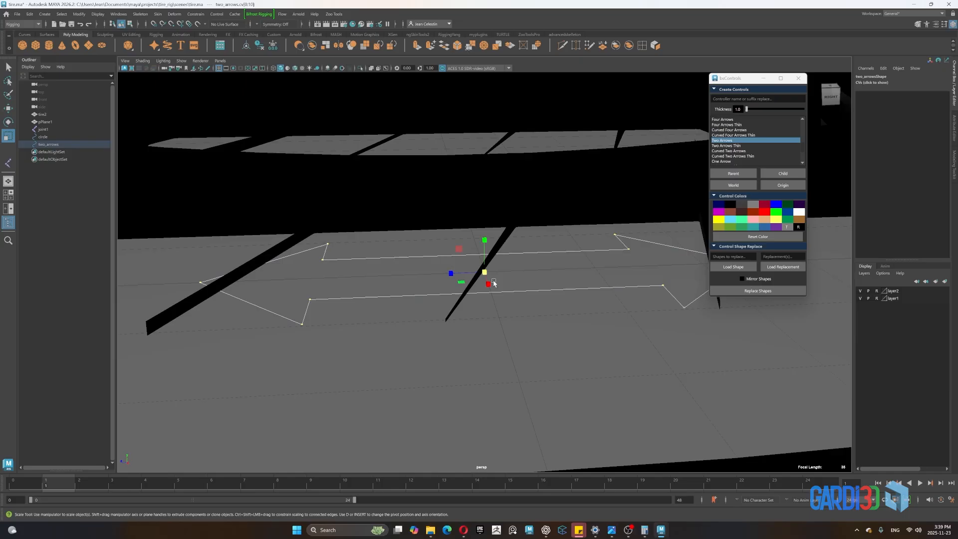
drag(483, 272, 758, 390)
scroll(459, 293, down, 5)
scroll(465, 289, down, 4)
scroll(463, 288, down, 2)
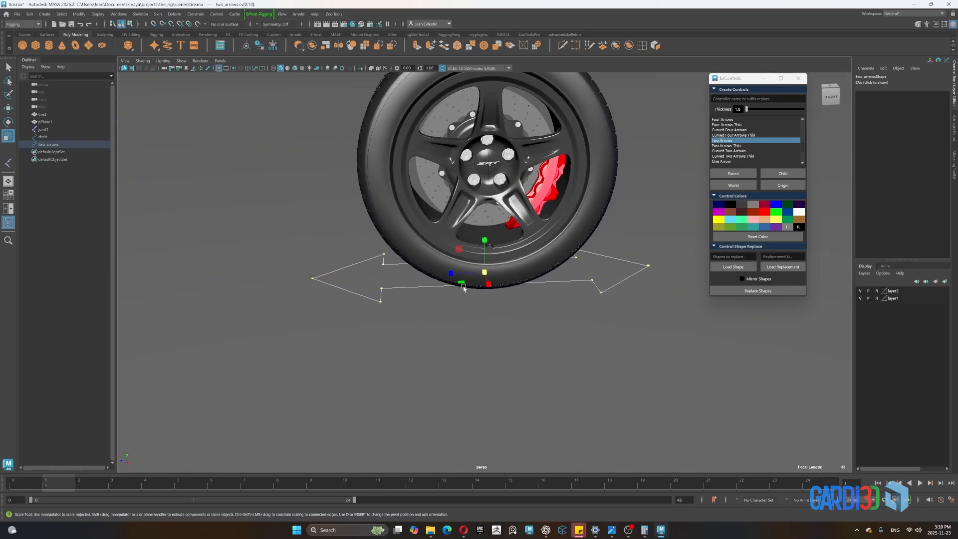
scroll(463, 288, down, 2)
drag(485, 272, 560, 296)
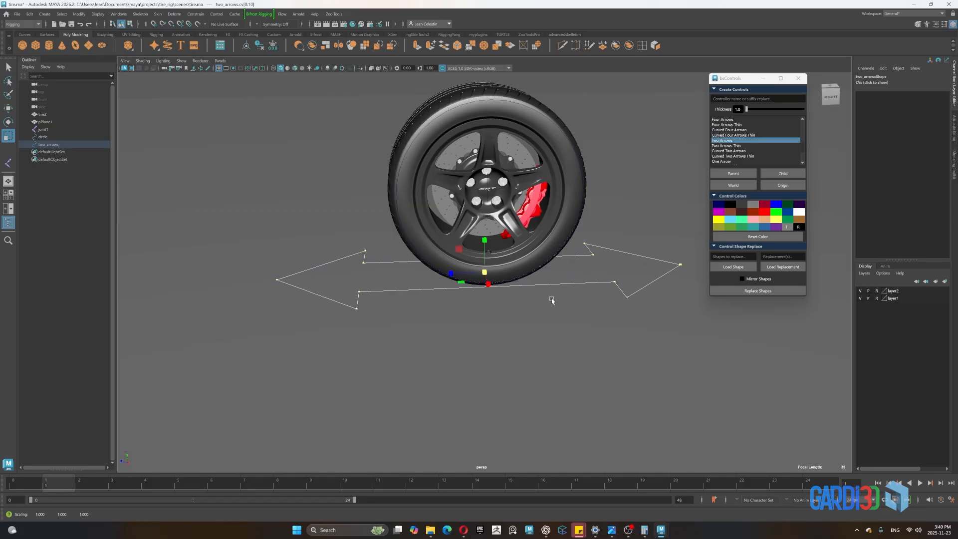
scroll(352, 282, up, 2)
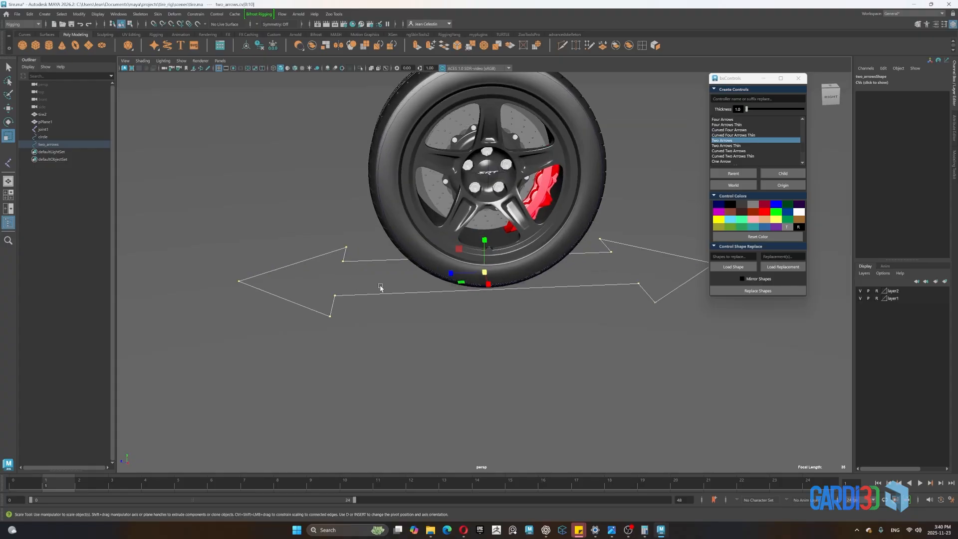
click(400, 340)
click(48, 144)
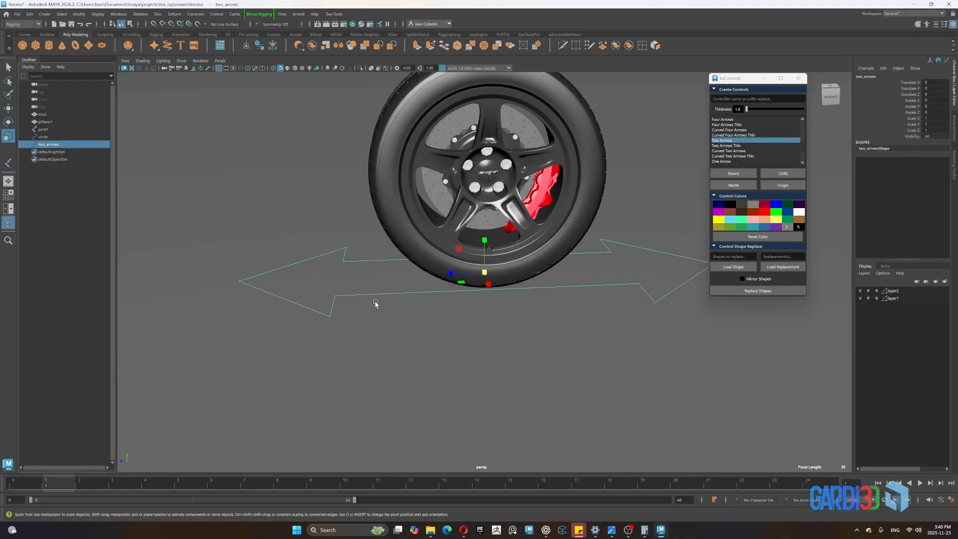
click(60, 187)
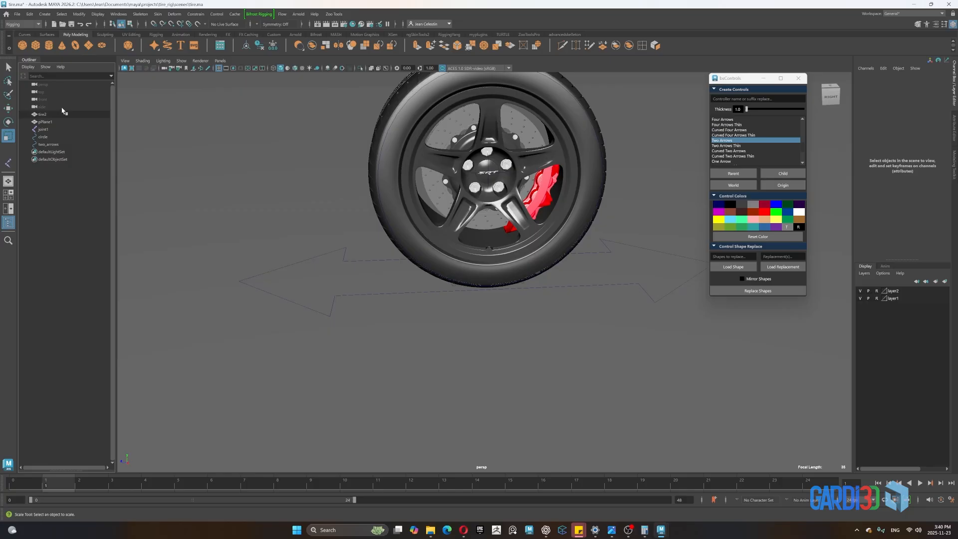
drag(357, 269, 381, 314)
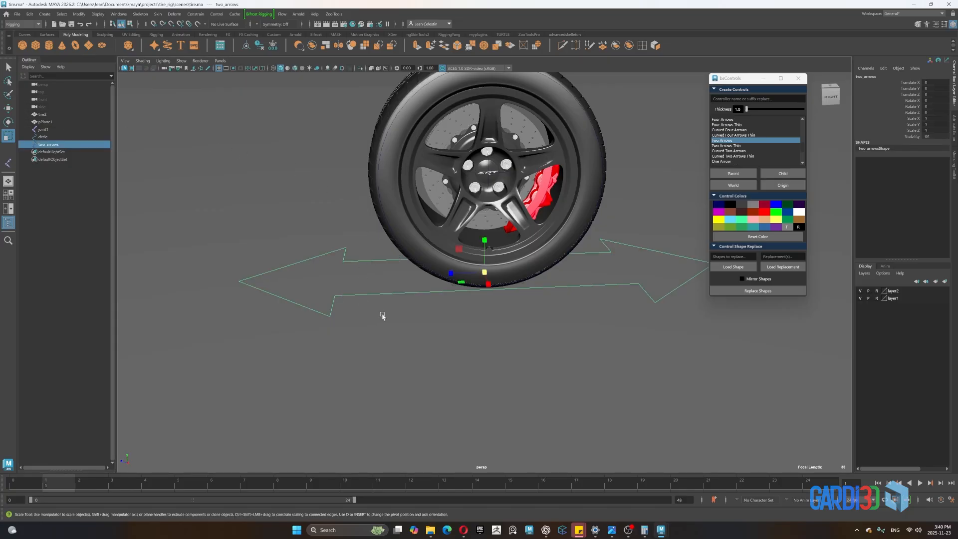
click(539, 351)
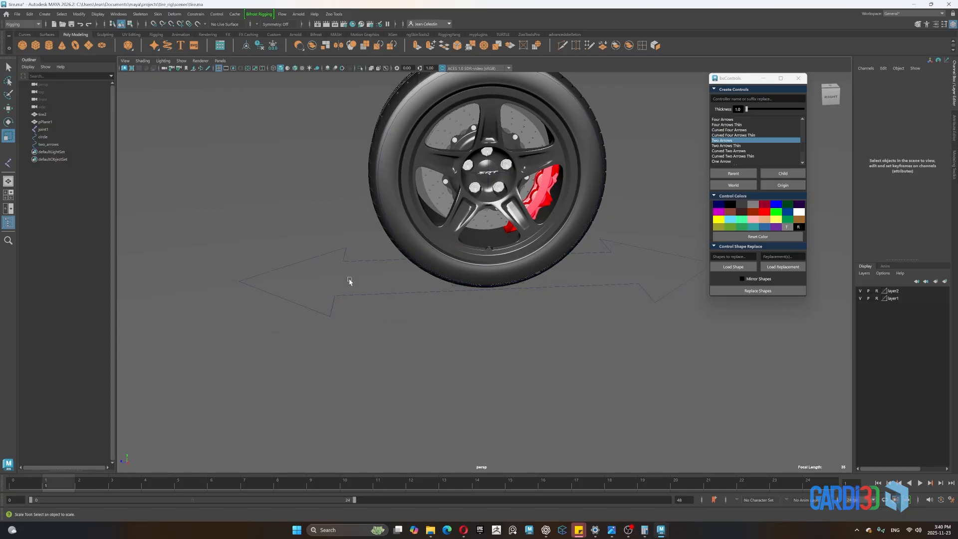
Rename the wheel's centre joint as tire_jnt
double_click(44, 130)
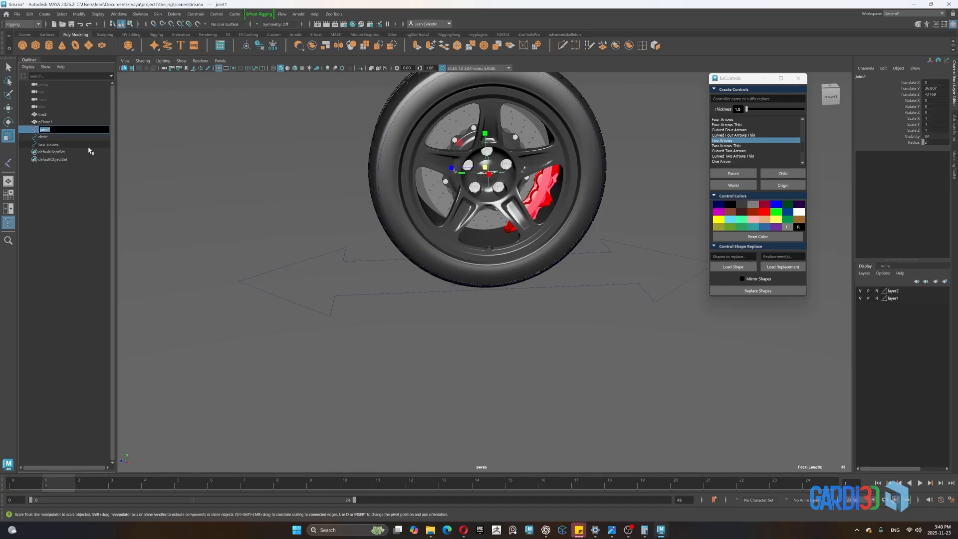
key(BackSpace)
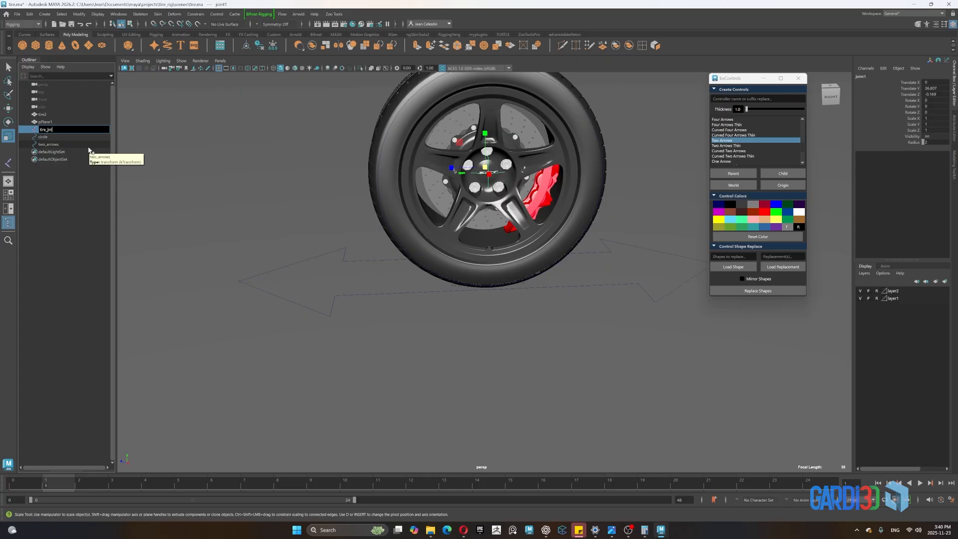
click(55, 182)
Rename the circle control as rotation_ctrl
click(49, 138)
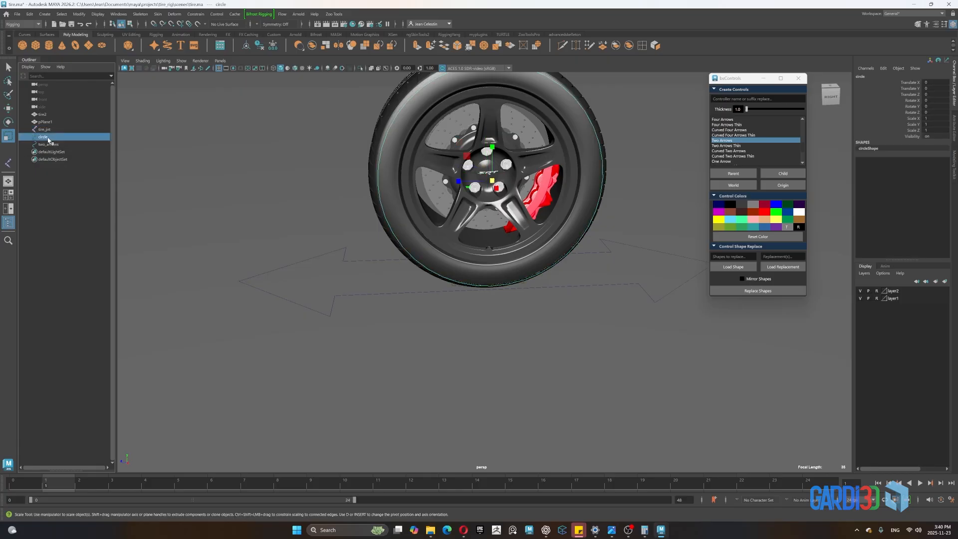
double_click(61, 139)
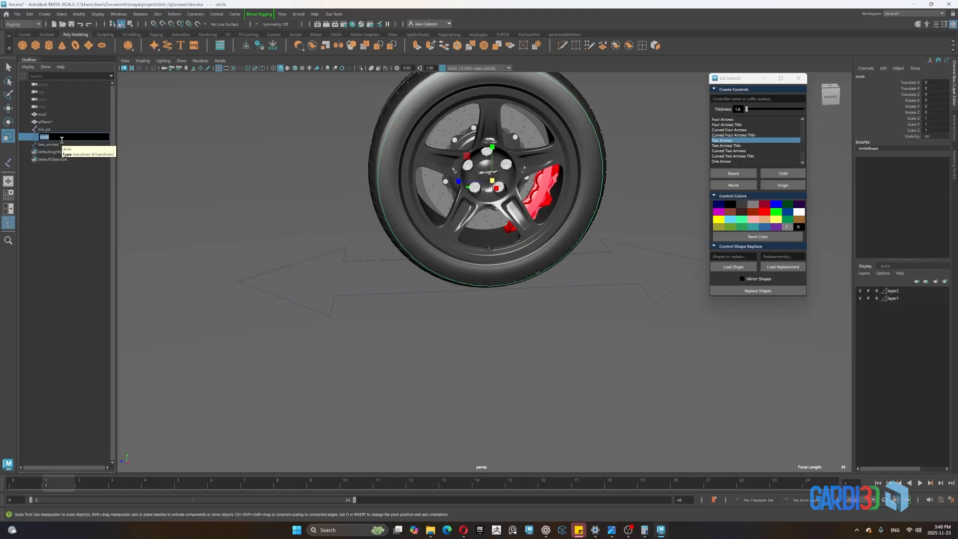
text(rotation_ct)
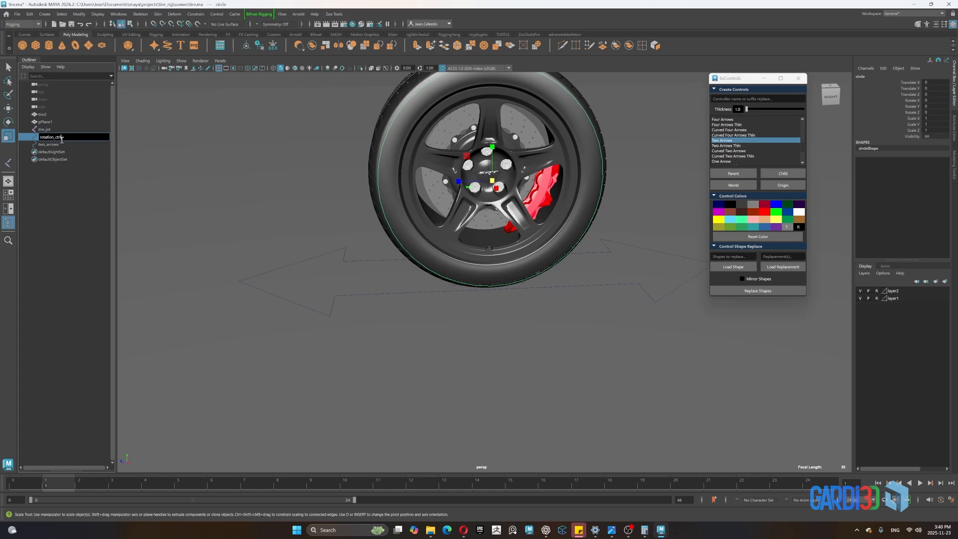
click(46, 178)
Rename the two-arrows control as direction_ctrl and select it
double_click(46, 147)
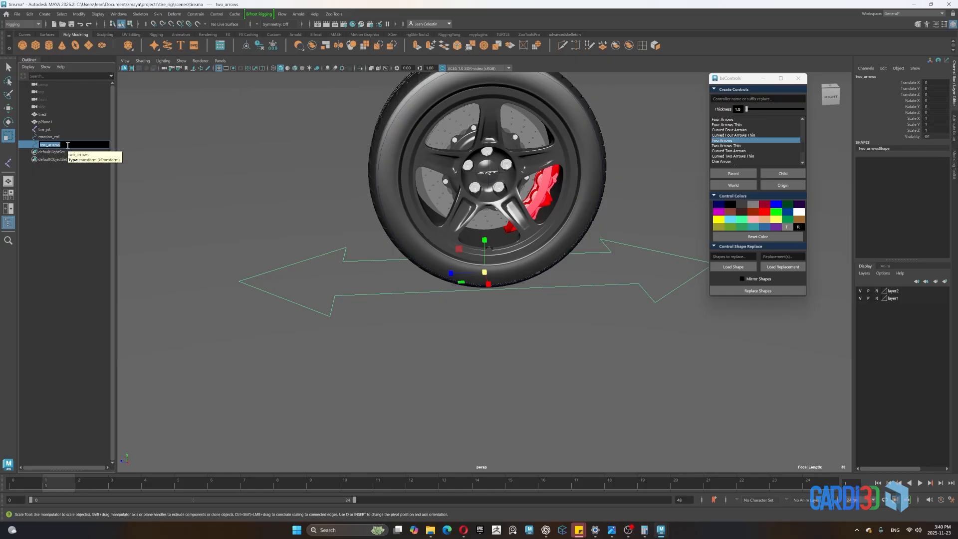
text(direction_ctrl)
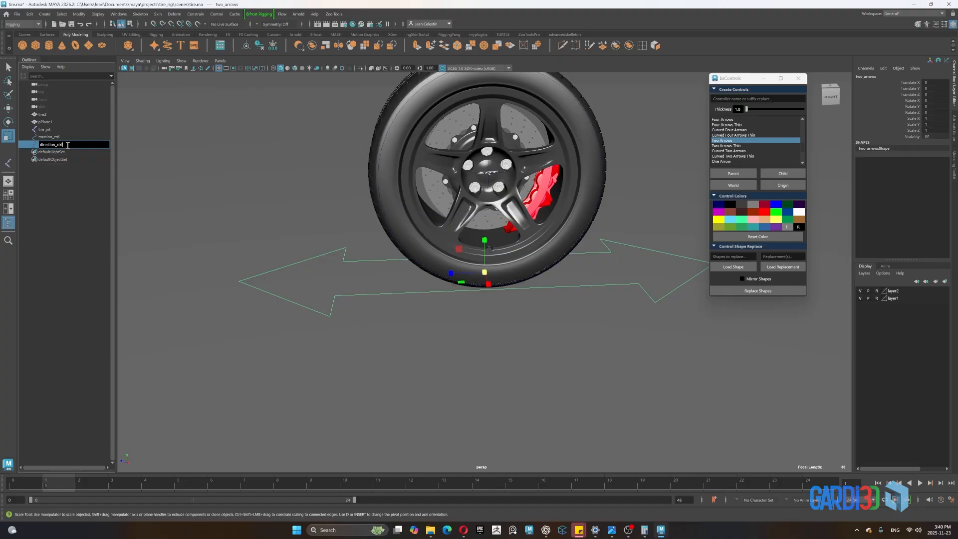
click(69, 213)
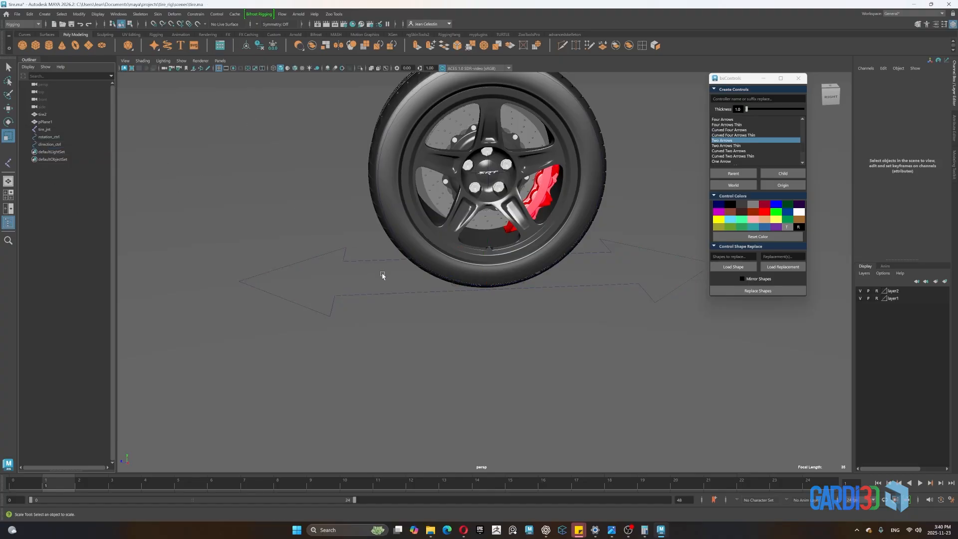
click(56, 145)
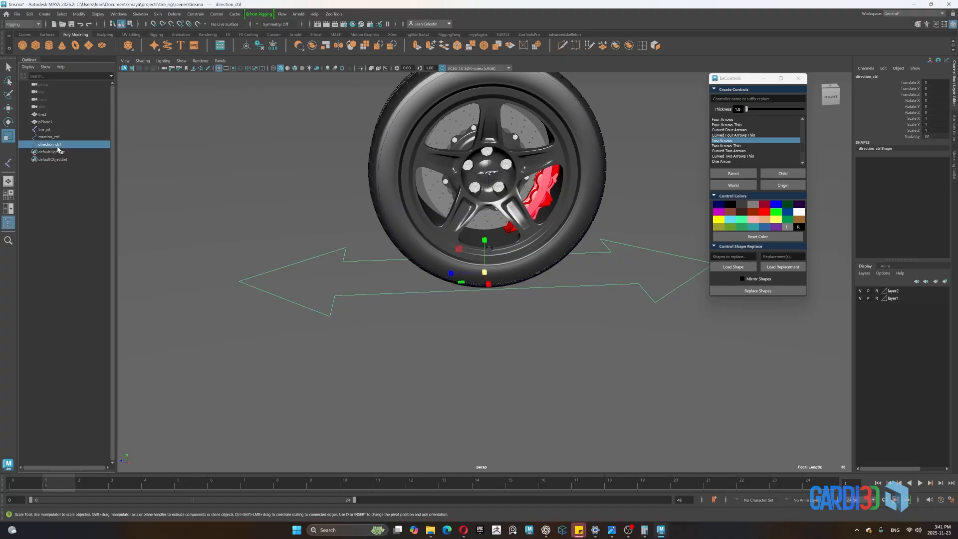
Parent rotation_ctrl under direction_ctrl in the scene hierarchy and clear the selection
click(378, 182)
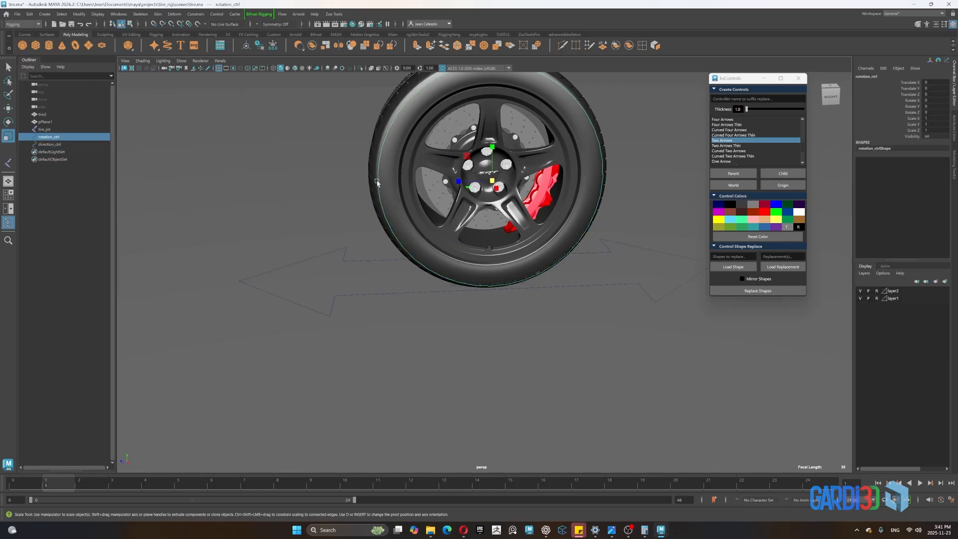
click(49, 146)
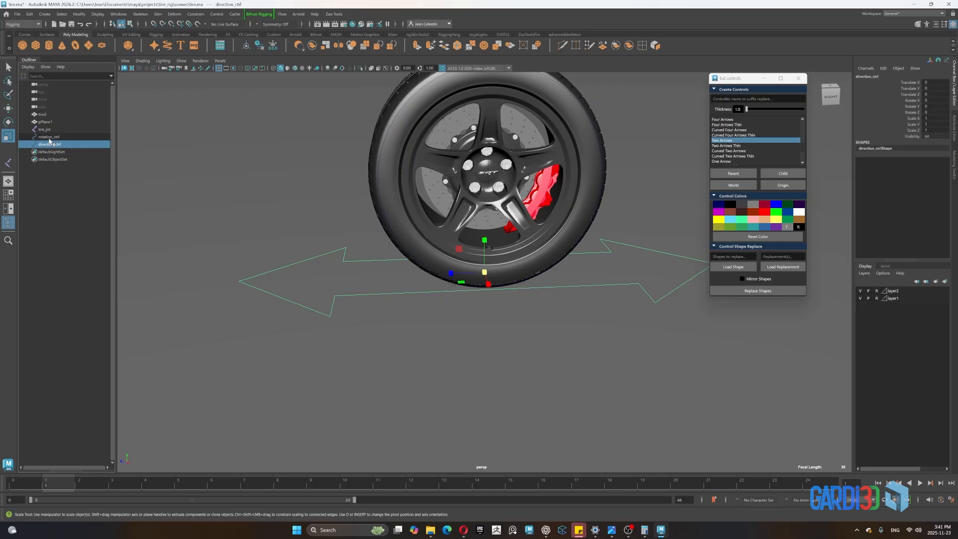
click(52, 139)
middle_drag(51, 140, 51, 145)
click(30, 138)
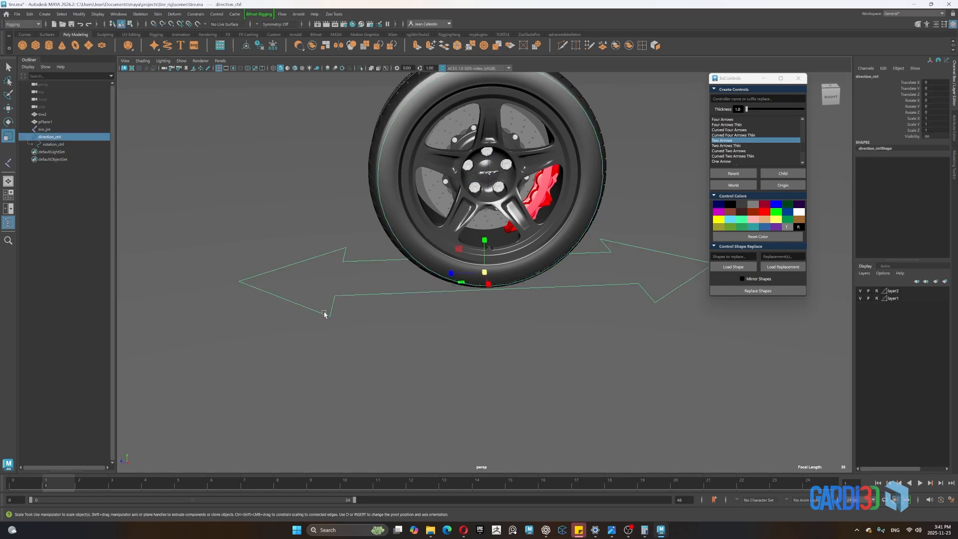
click(213, 253)
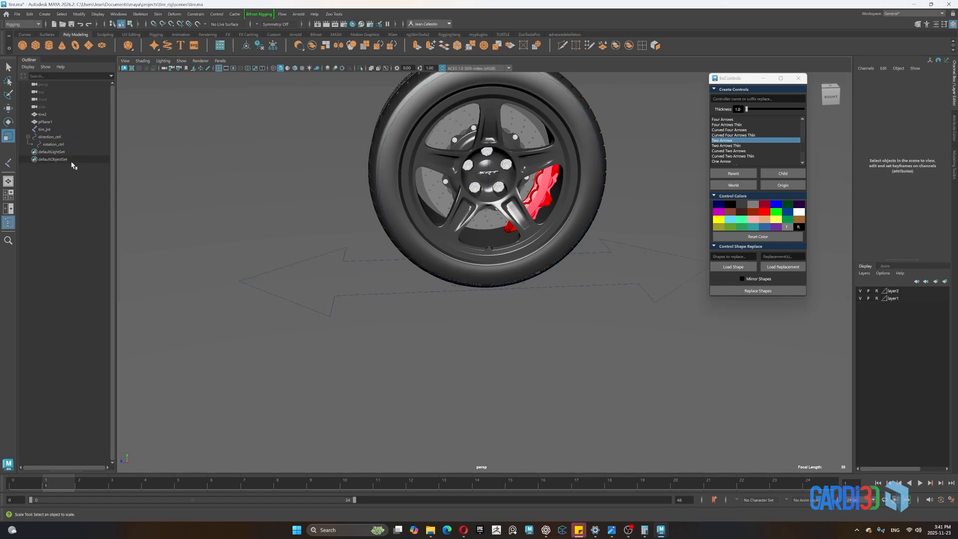
Parent-constrain tire_jnt to rotation_ctrl with rotation_ctrl as the driver
click(384, 141)
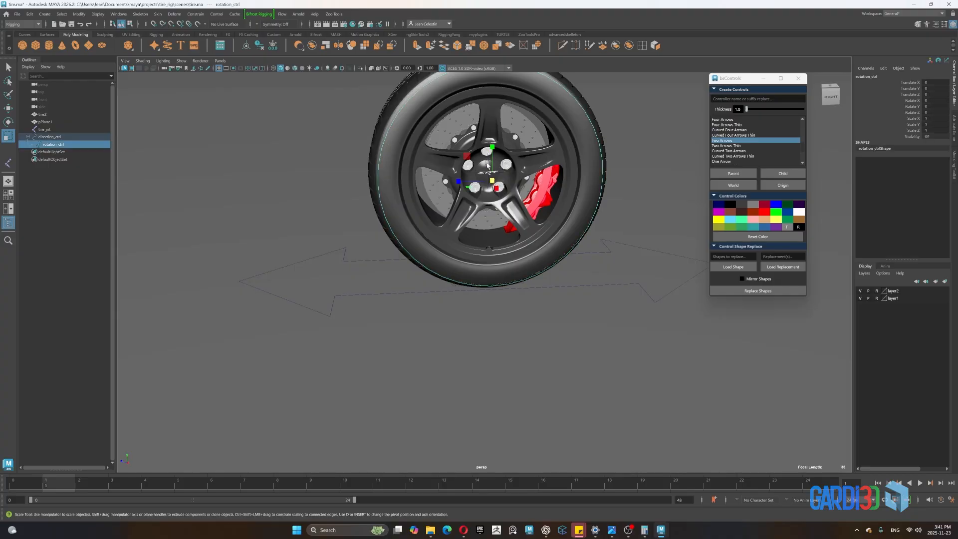
scroll(489, 166, up, 4)
alt+middle_drag(504, 133, 505, 136)
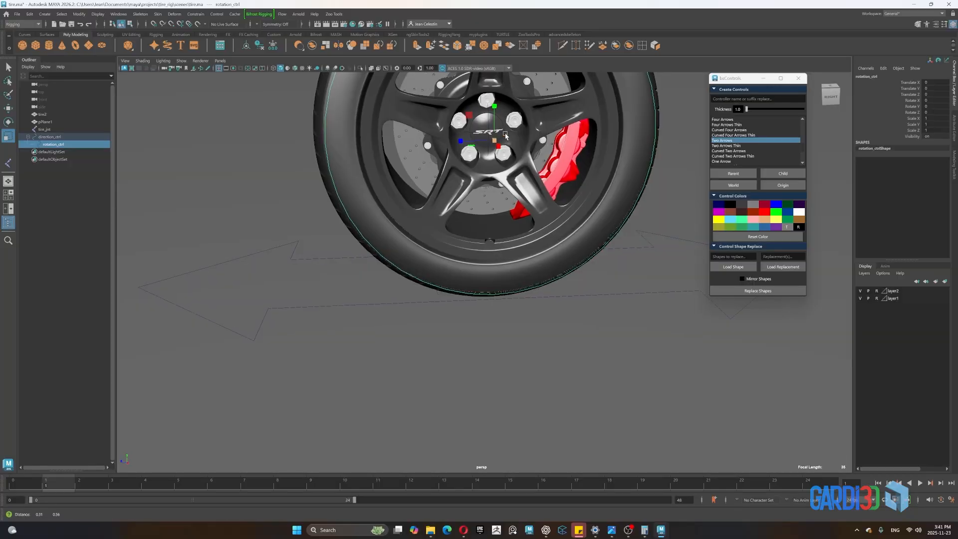
scroll(506, 136, up, 5)
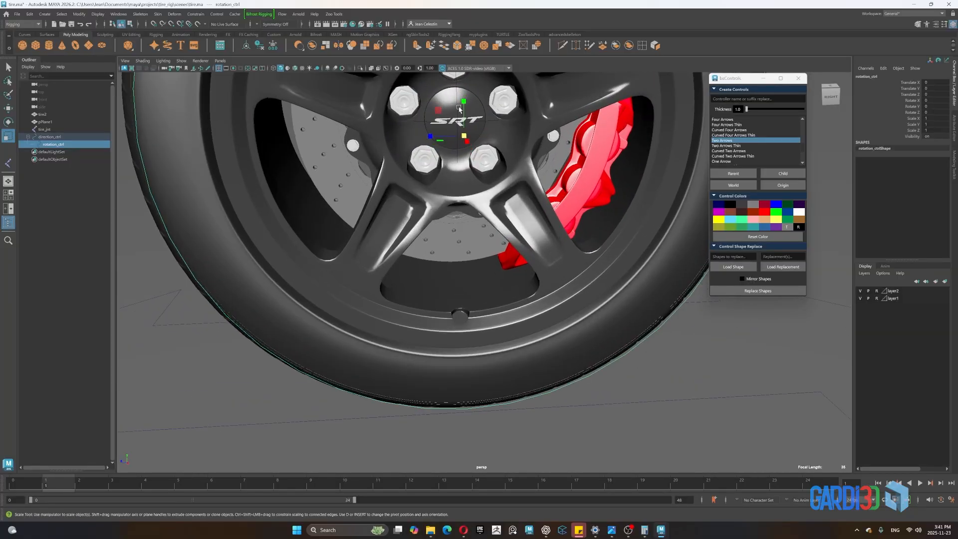
shift+click(457, 109)
key(f)
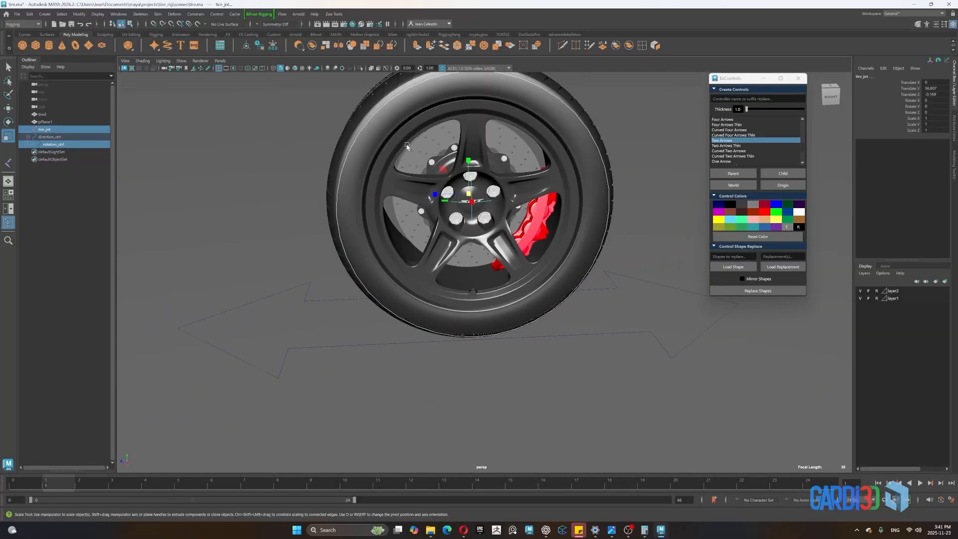
click(195, 14)
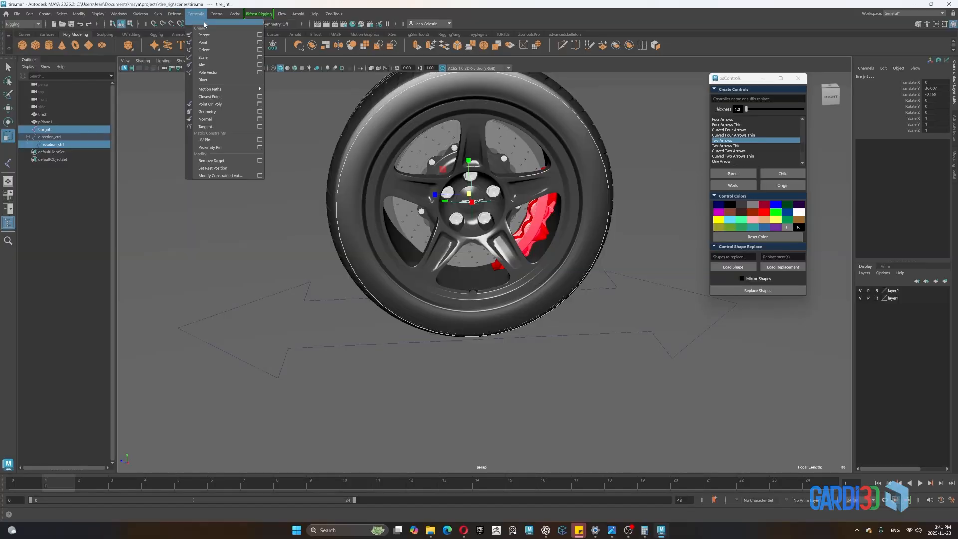
click(211, 36)
scroll(272, 247, down, 3)
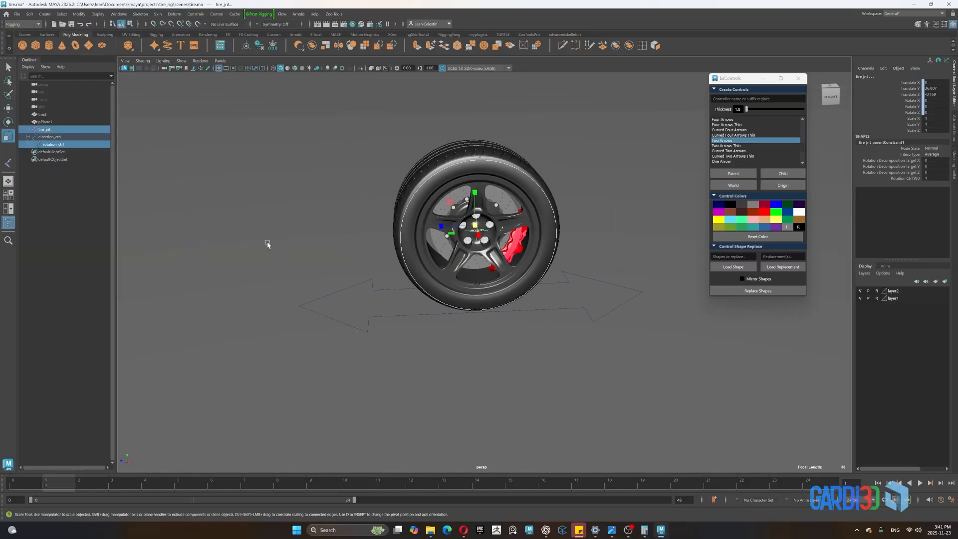
Test the rig by moving direction_ctrl along its Z axis, and undo the move
click(293, 334)
drag(352, 303, 381, 351)
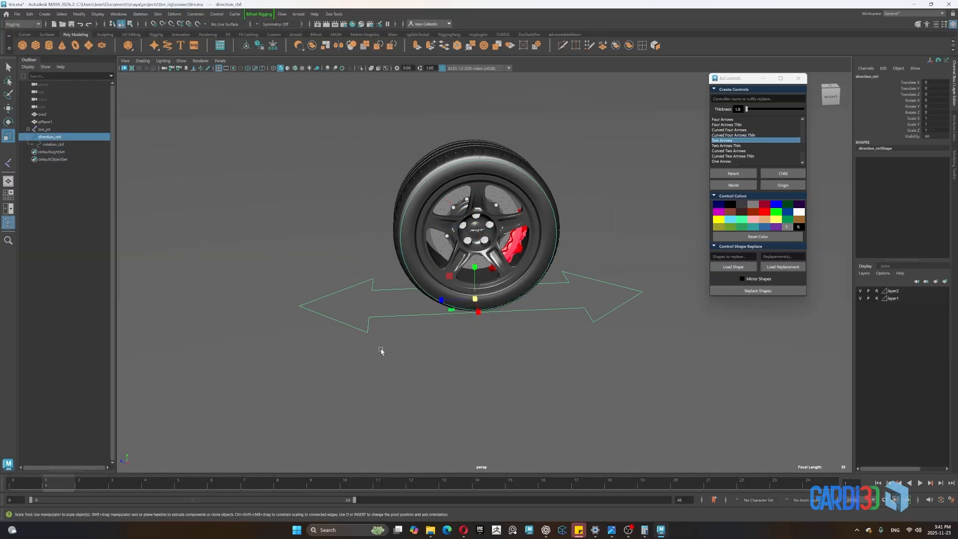
key(w)
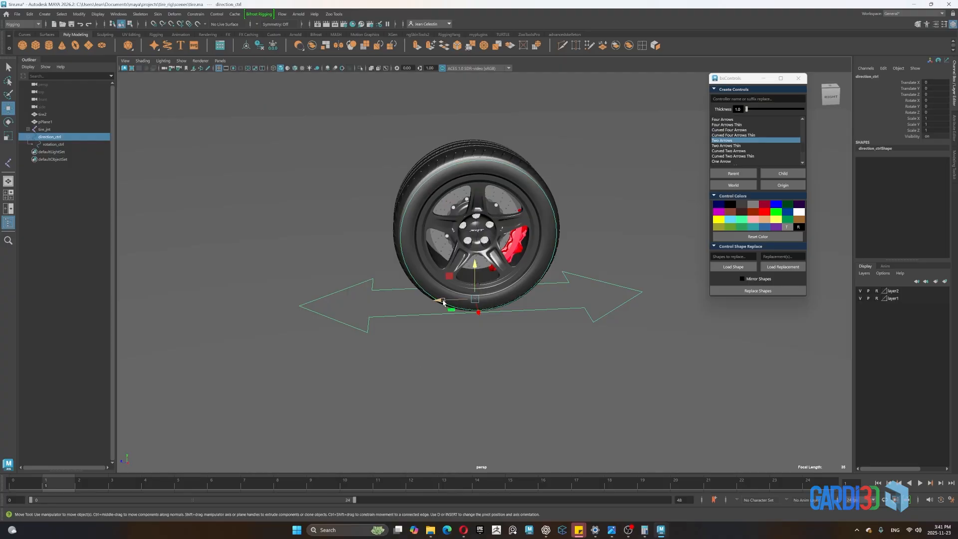
drag(441, 302, 355, 301)
key(ctrl+z)
Open the Node Editor with direction_ctrl's nodes, separate its shape and transform nodes, and place the window clear of the wheel
alt+right_drag(555, 246, 606, 183)
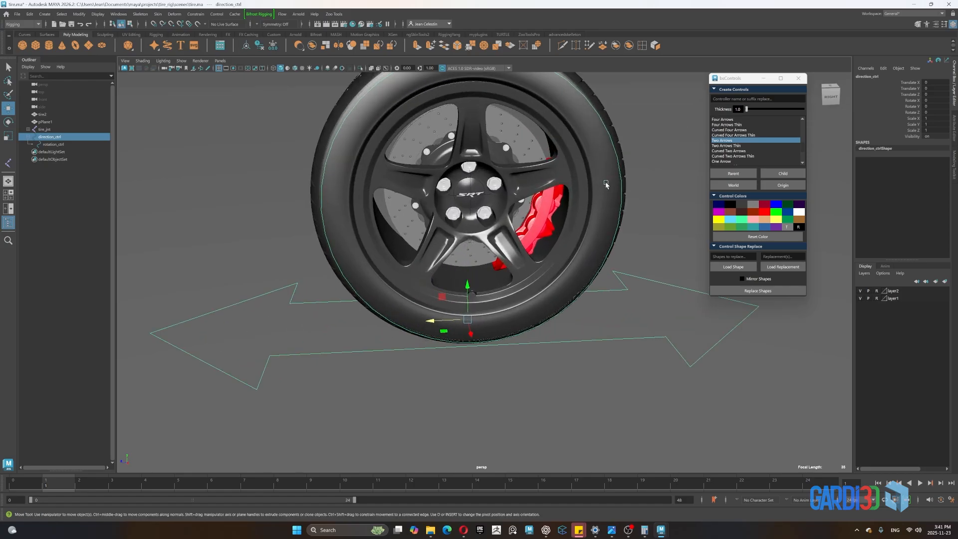
alt+middle_drag(657, 169, 613, 228)
mouse_move(614, 228)
alt+right_down()
mouse_move(652, 228)
mouse_move(610, 240)
alt+right_up()
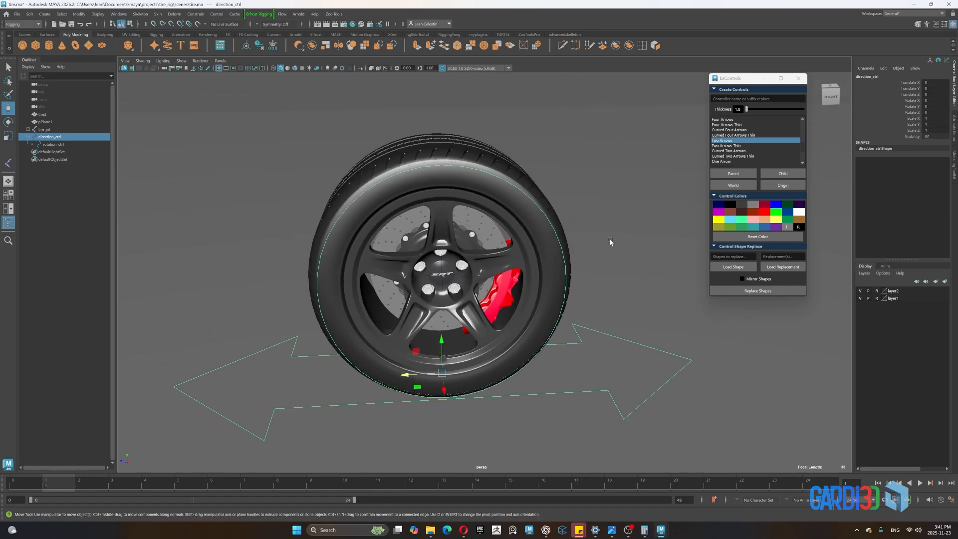
alt+drag(638, 265, 636, 258)
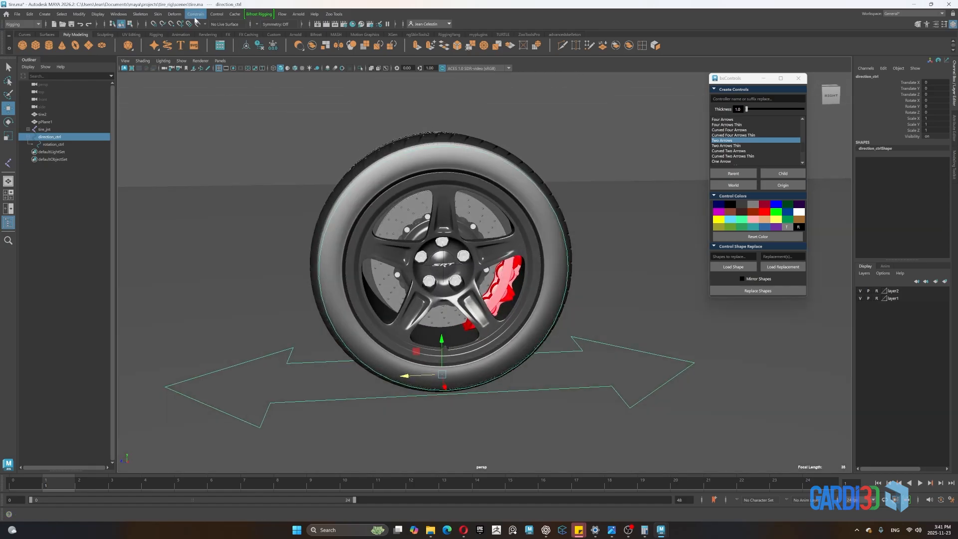
click(118, 14)
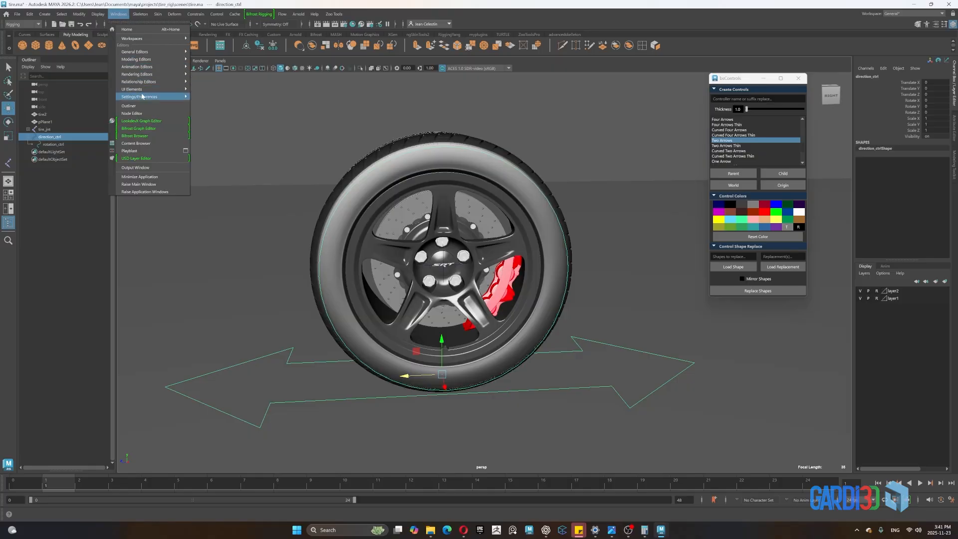
click(141, 114)
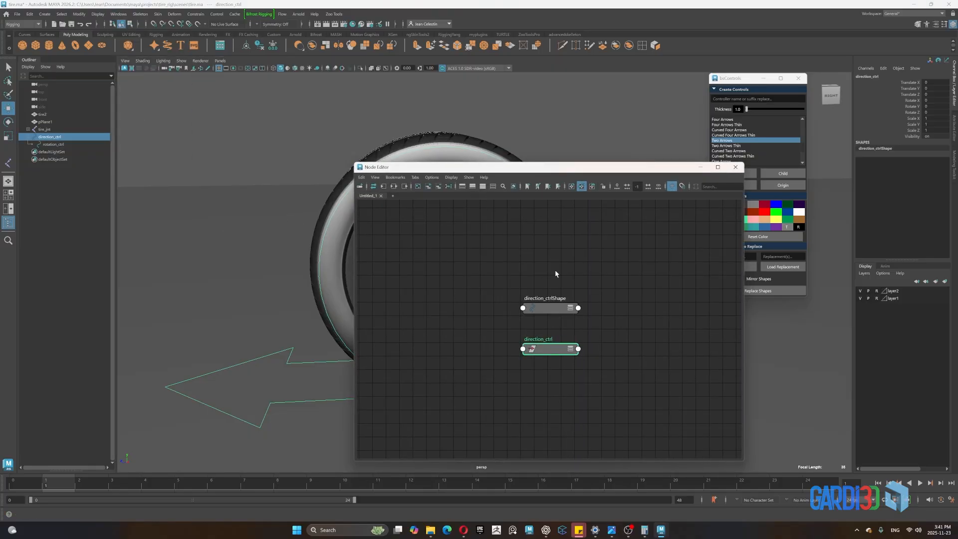
drag(548, 311, 425, 305)
drag(554, 350, 557, 296)
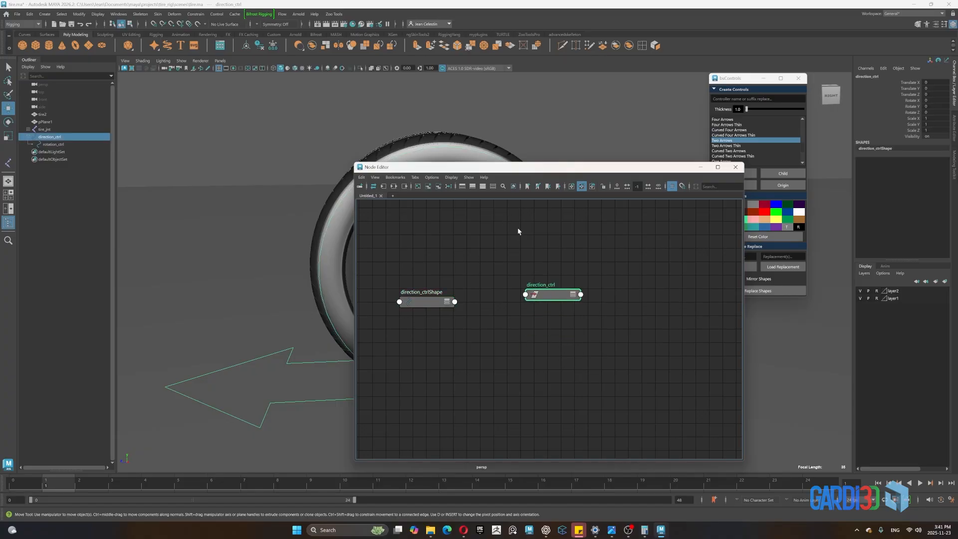
drag(401, 168, 589, 120)
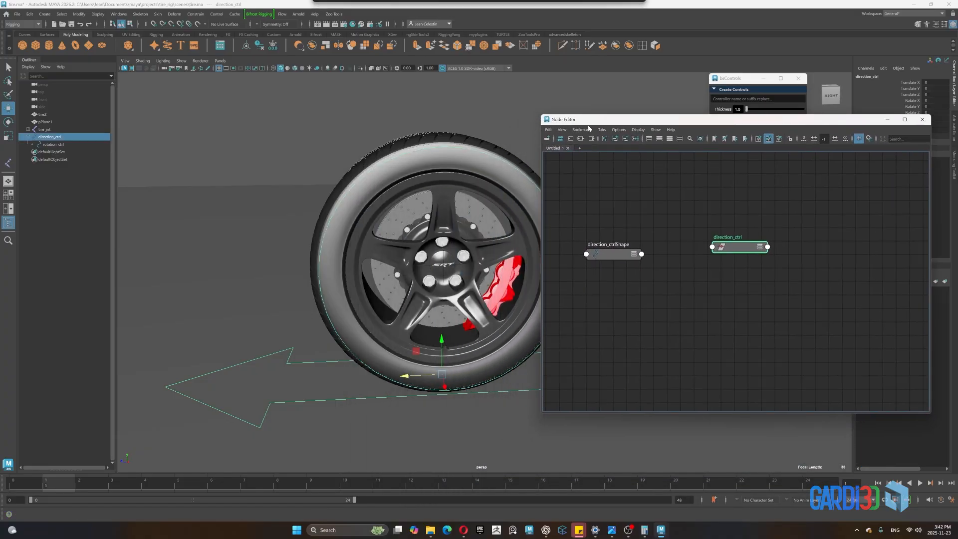
Add rotation_ctrl to the node graph, set both shape nodes aside, and show all attributes of the two control transform nodes
click(353, 187)
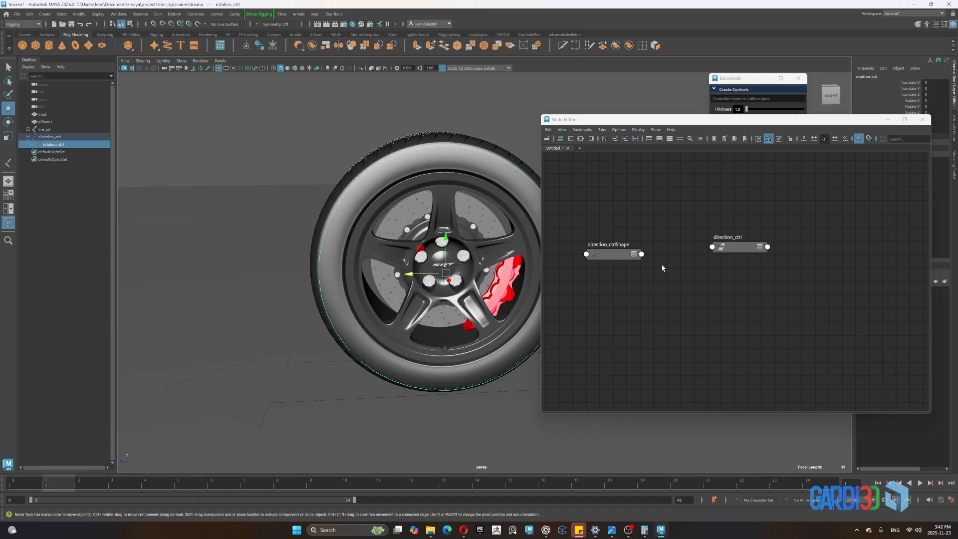
click(616, 142)
drag(823, 362, 576, 284)
drag(646, 214, 581, 224)
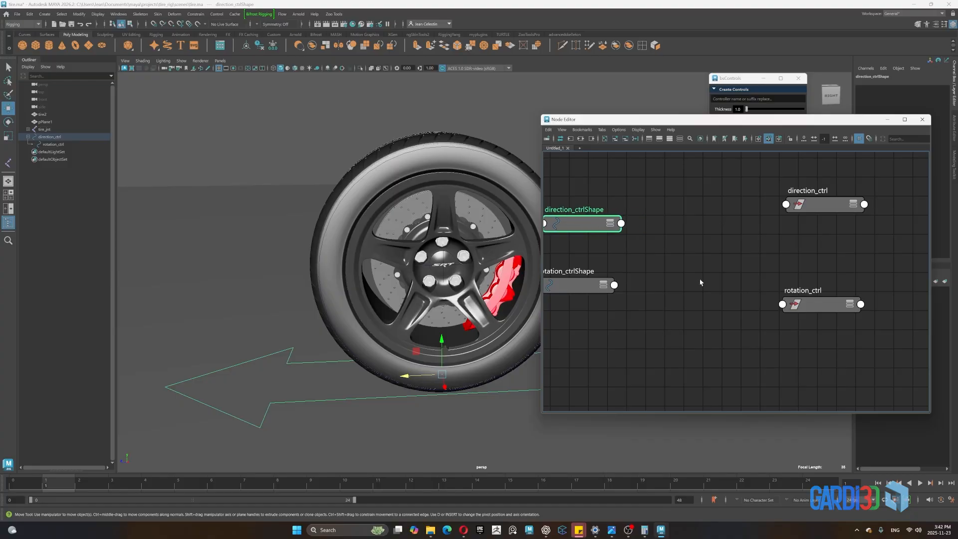
drag(842, 369, 830, 201)
drag(796, 119, 745, 132)
click(618, 150)
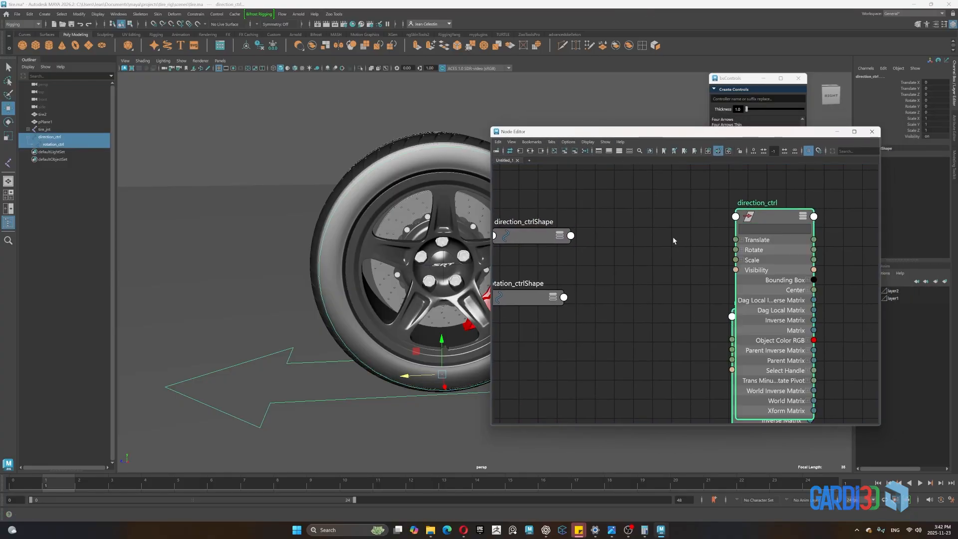
Arrange the direction_ctrl and rotation_ctrl nodes side by side with a wide gap between them
click(769, 216)
drag(769, 216, 653, 237)
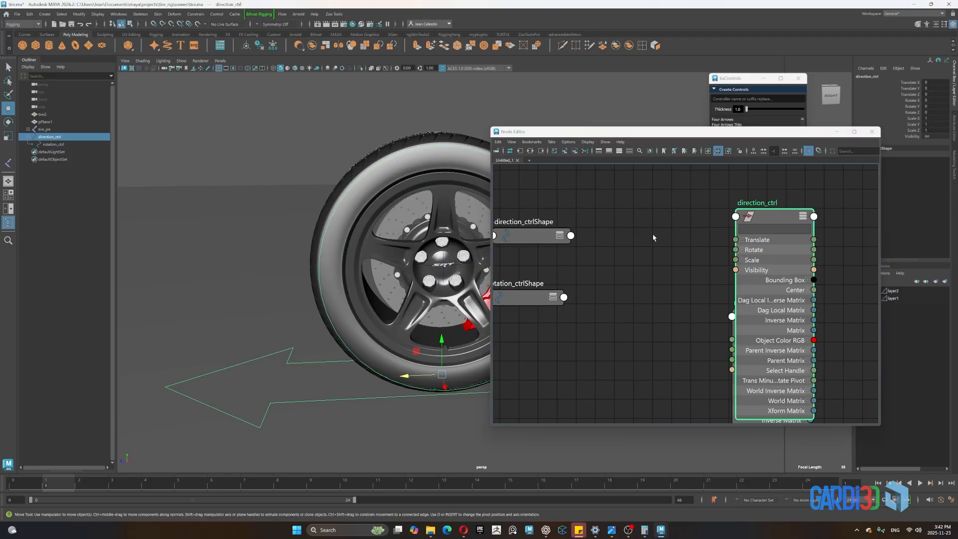
drag(769, 322, 814, 245)
drag(662, 239, 631, 231)
scroll(688, 233, down, 8)
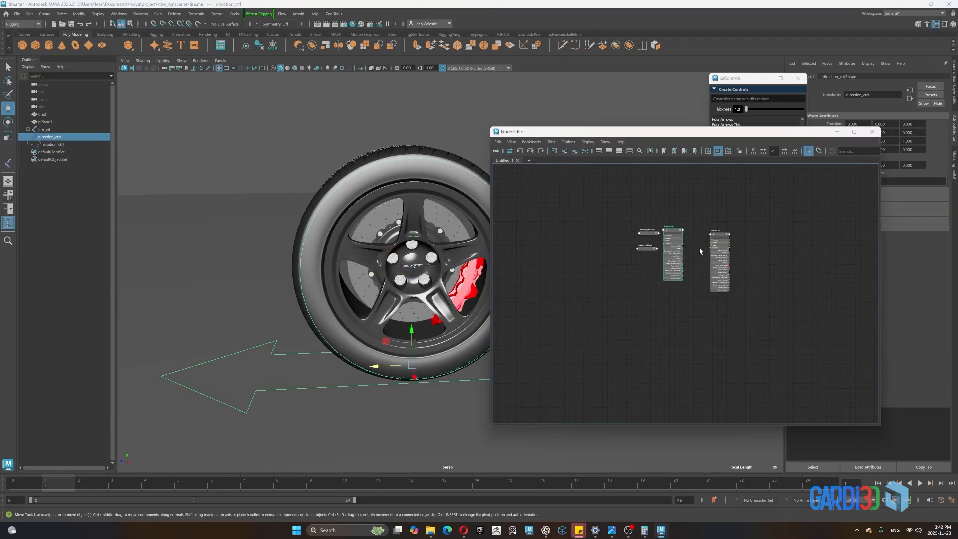
scroll(690, 207, up, 4)
drag(754, 208, 785, 217)
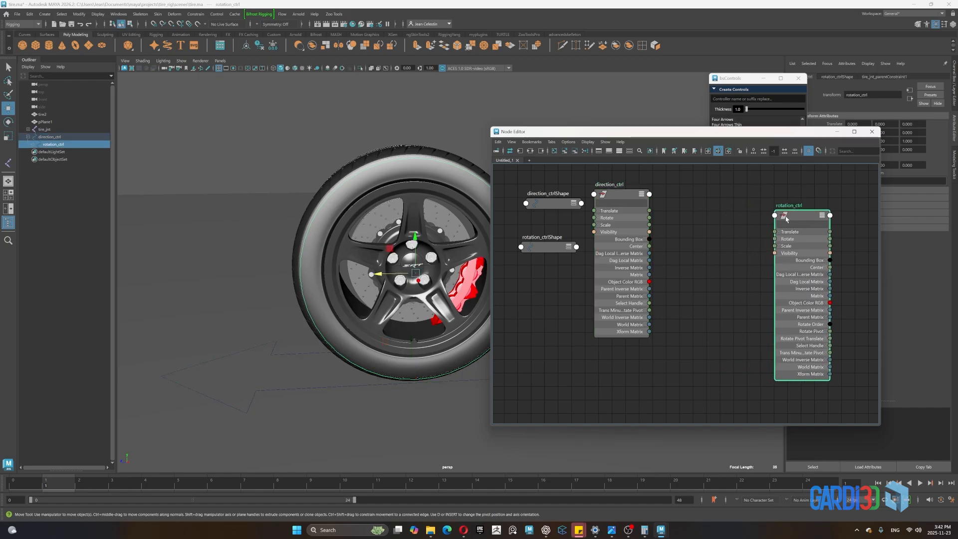
Create a multiplyDivide node between the two control nodes and show all its attributes
click(730, 303)
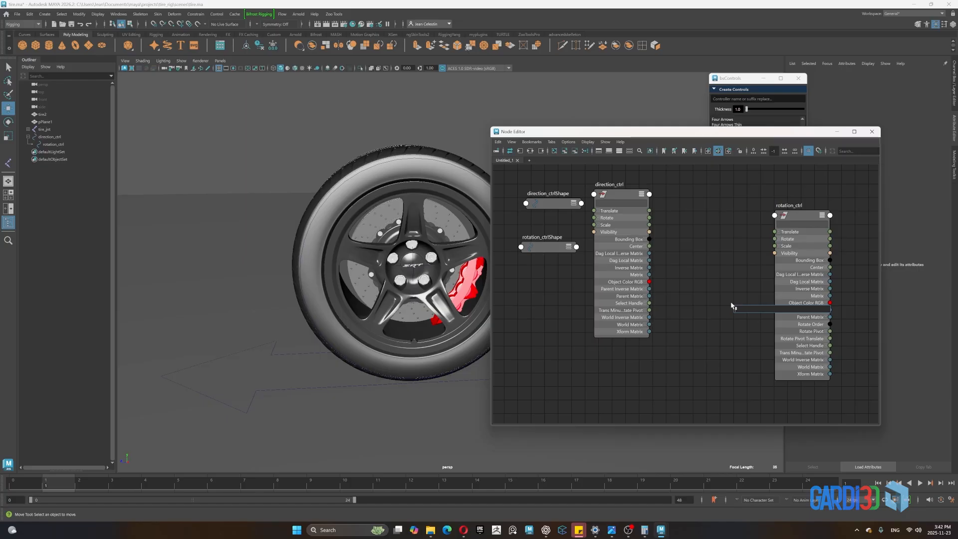
text(multi)
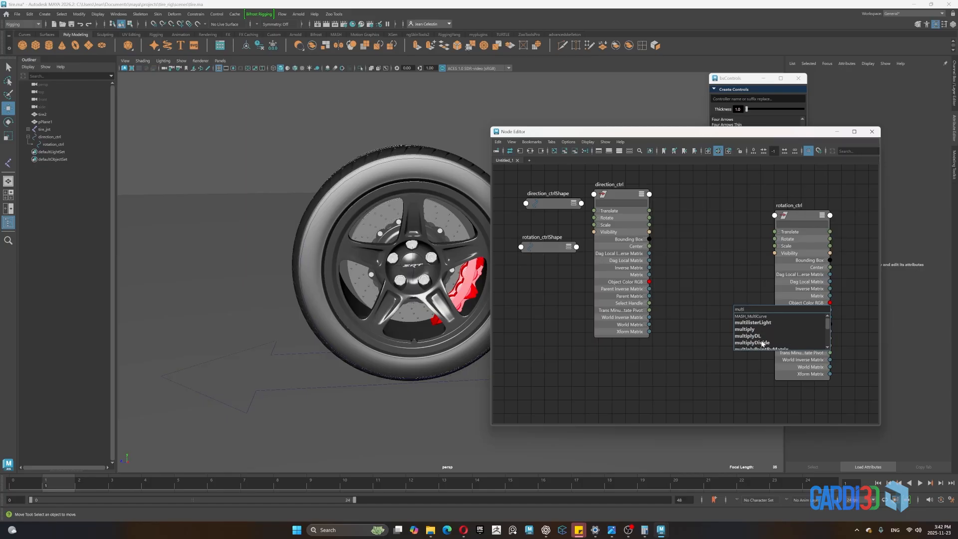
click(762, 343)
drag(712, 268, 705, 257)
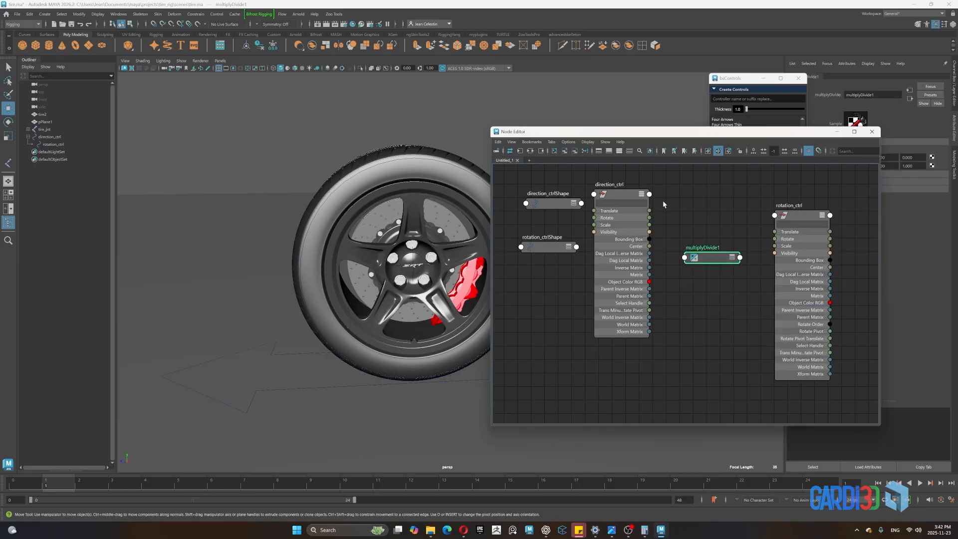
key(3)
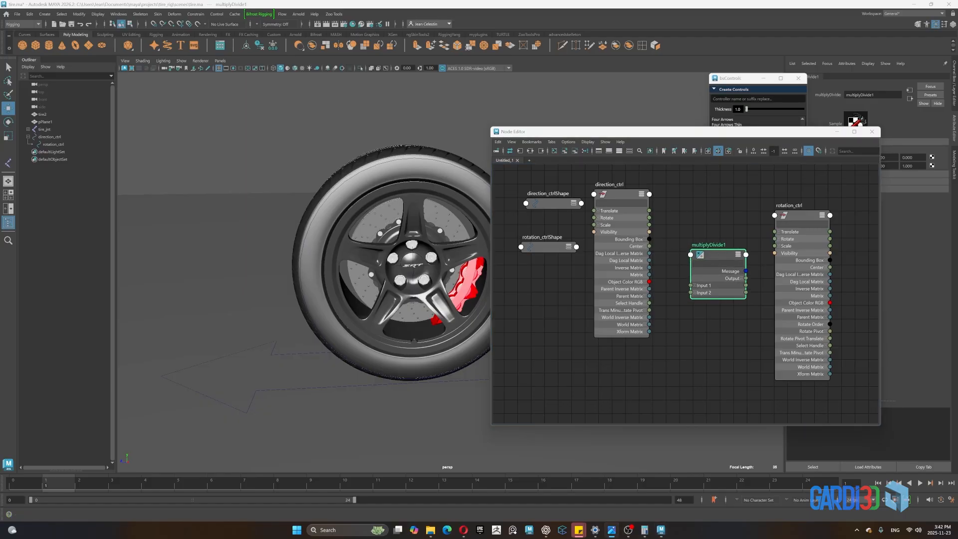
Connect direction_ctrl's Translate Z to the multiplyDivide node's Input 1X
click(598, 212)
drag(625, 199, 630, 199)
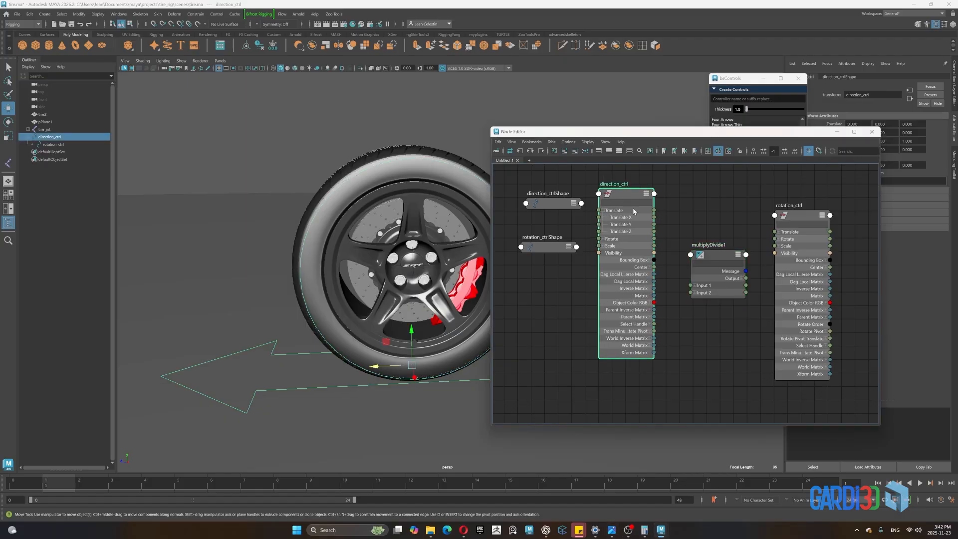
click(693, 285)
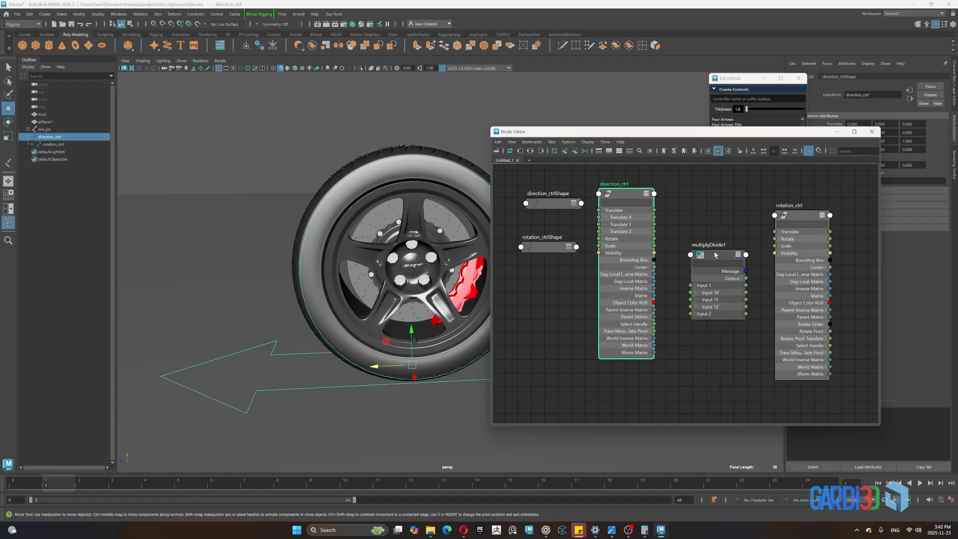
drag(690, 250, 694, 248)
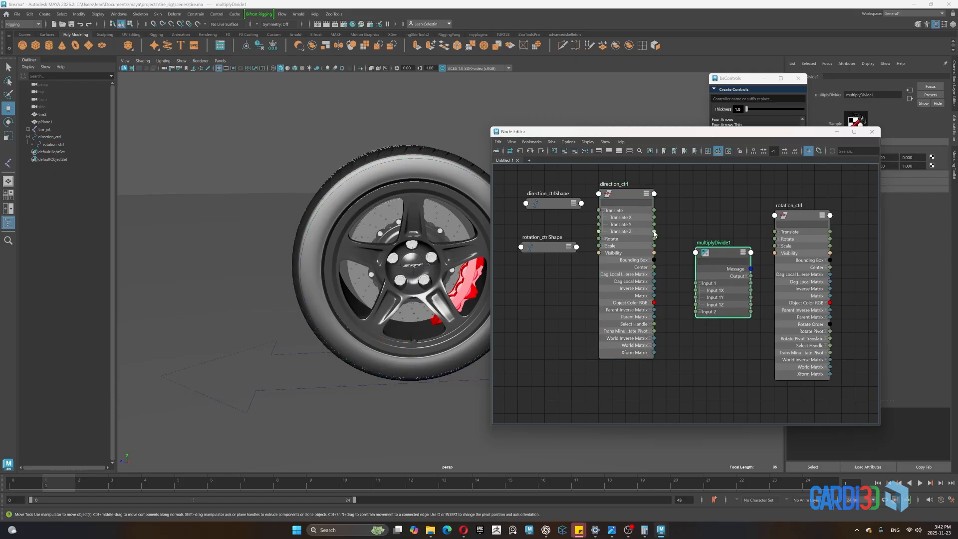
drag(677, 252, 696, 291)
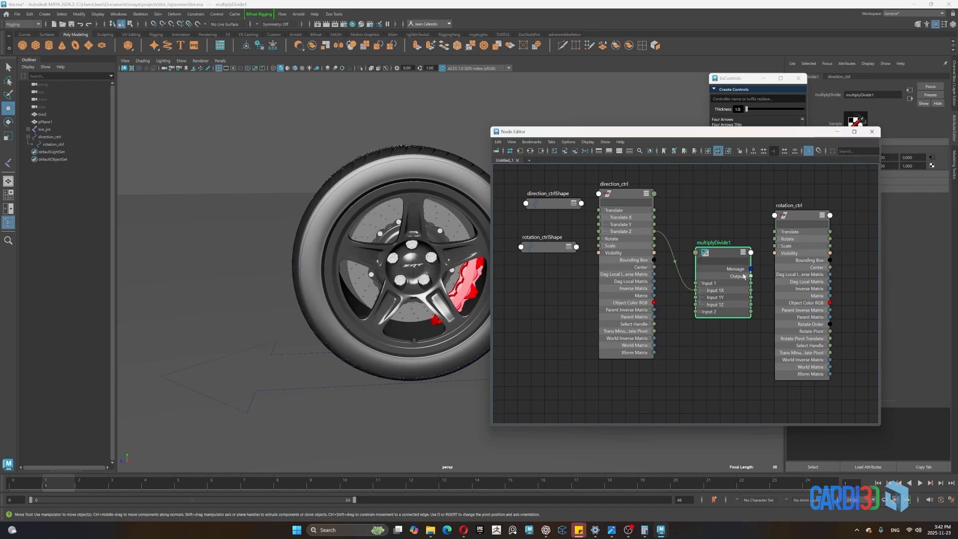
Move rotation_ctrl farther from the multiplyDivide node and connect the multiplyDivide's Output X to rotation_ctrl's Rotate X
drag(726, 257, 718, 245)
drag(802, 221, 844, 222)
click(821, 241)
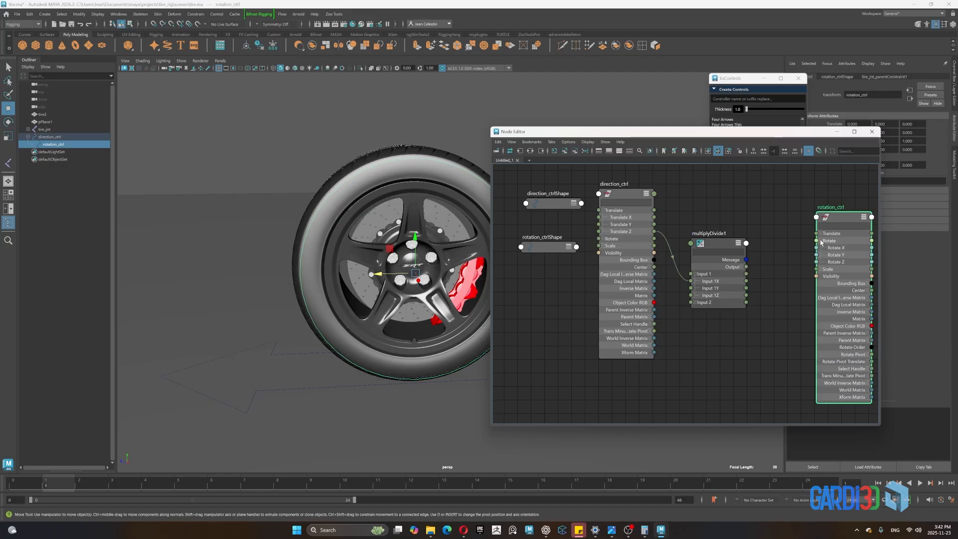
click(742, 267)
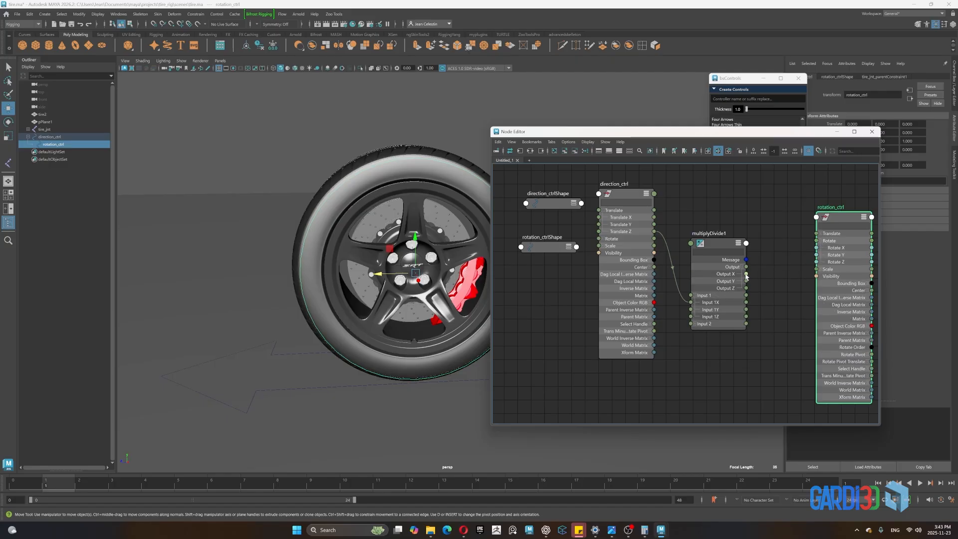
drag(746, 274, 815, 247)
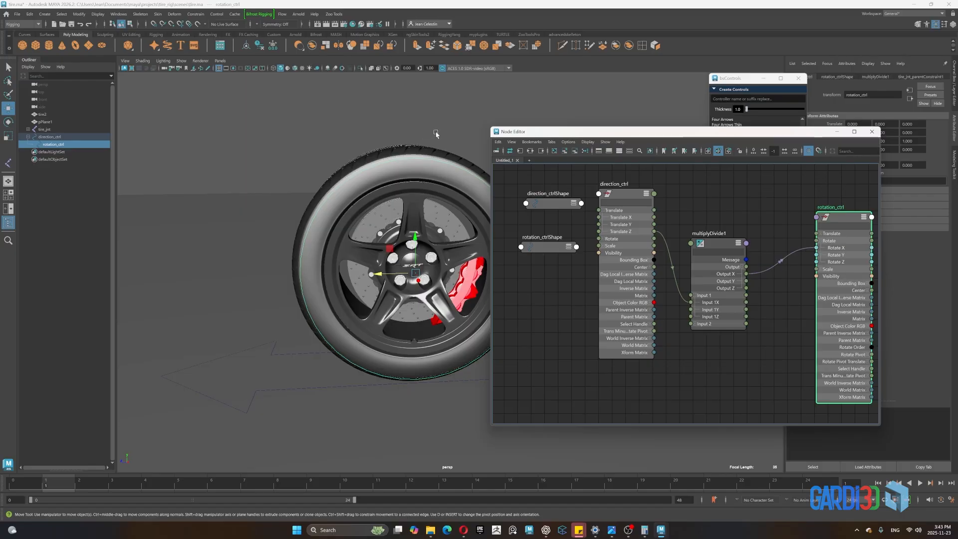
Select direction_ctrl and try moving it along its Z axis to test the wheel's rotation, leaving it at its starting position
key(f)
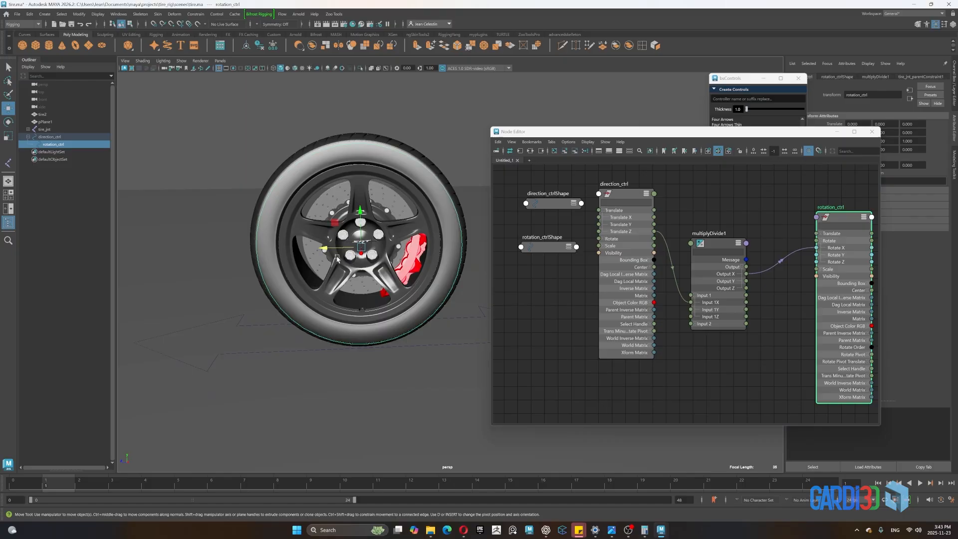
click(284, 353)
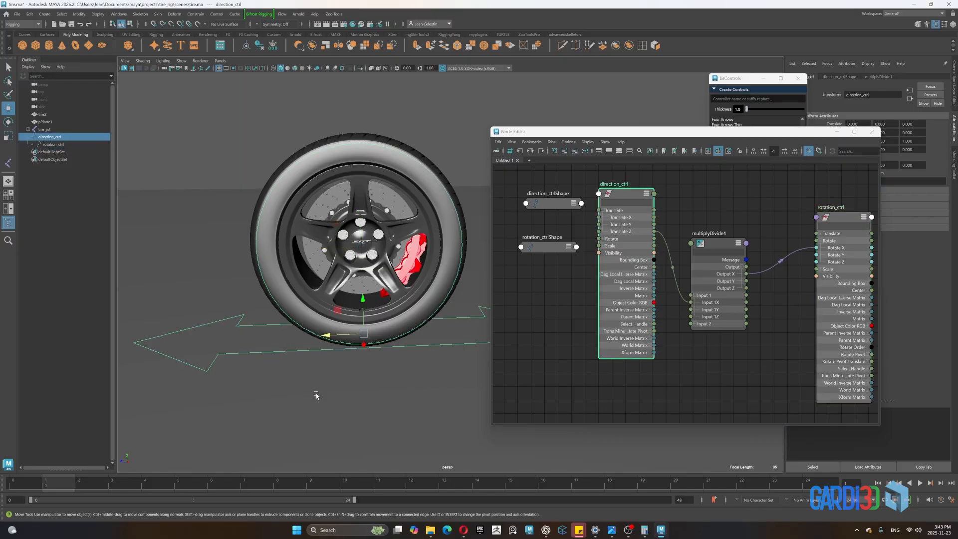
drag(326, 335, 312, 402)
scroll(314, 402, down, 5)
alt+drag(423, 378, 421, 386)
scroll(423, 365, up, 2)
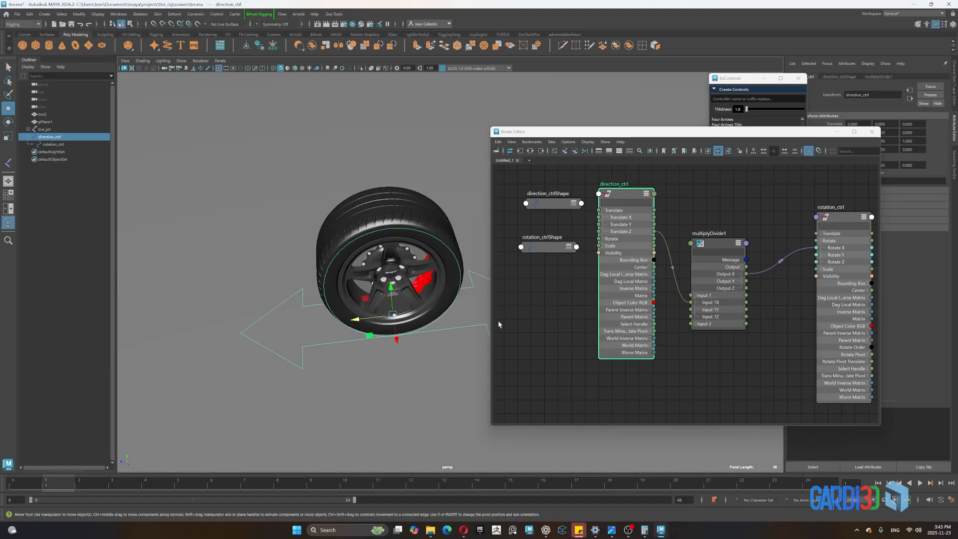
scroll(441, 345, up, 3)
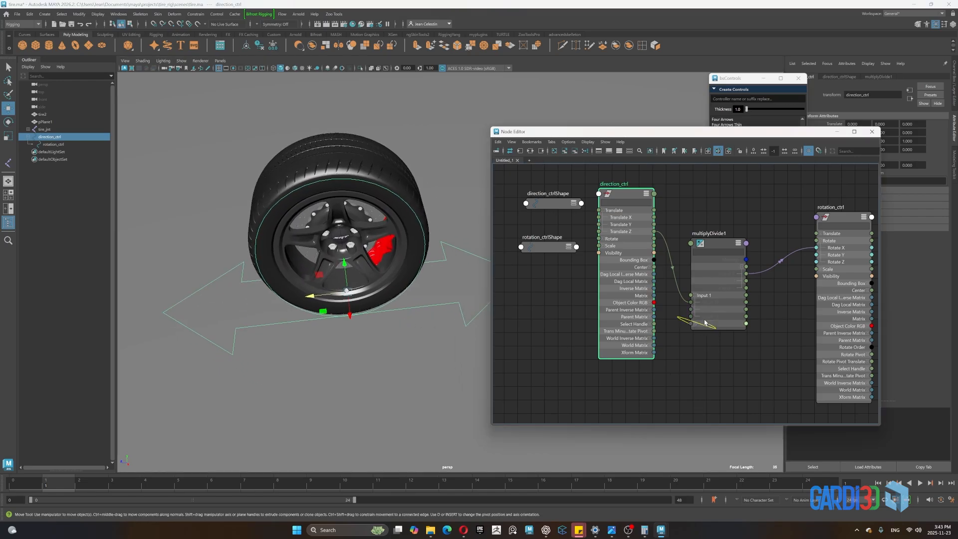
Select the multiplyDivide node, close the floating controls window and show the node's channel values
click(711, 246)
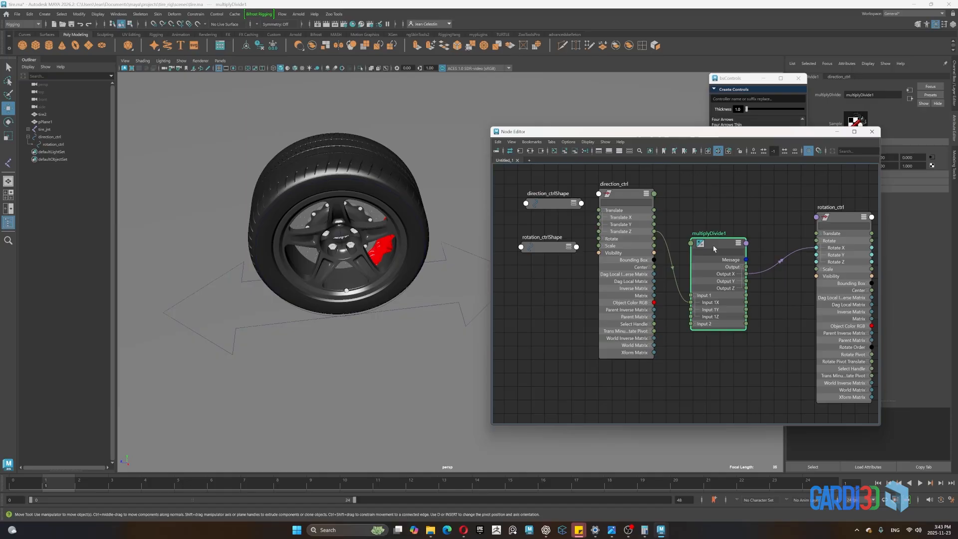
drag(784, 134, 757, 139)
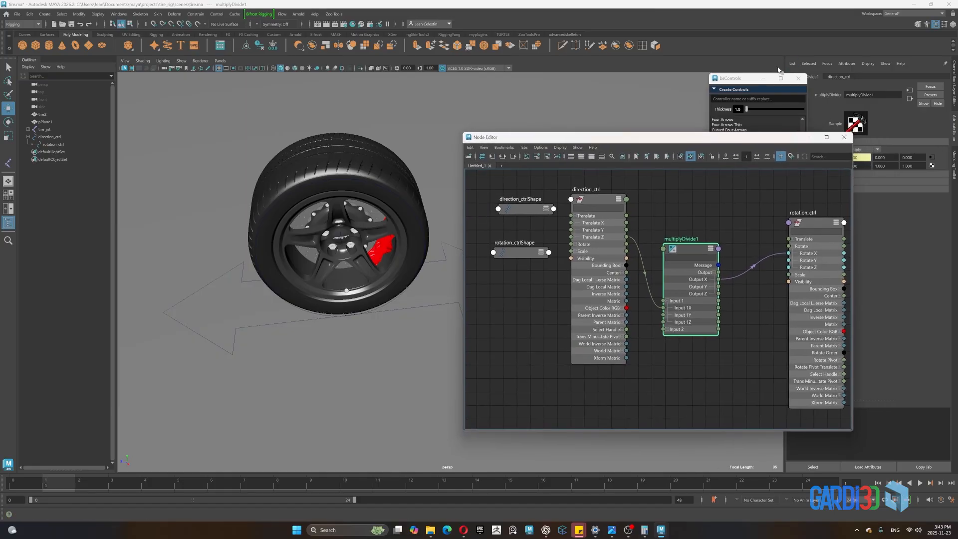
click(780, 78)
click(798, 78)
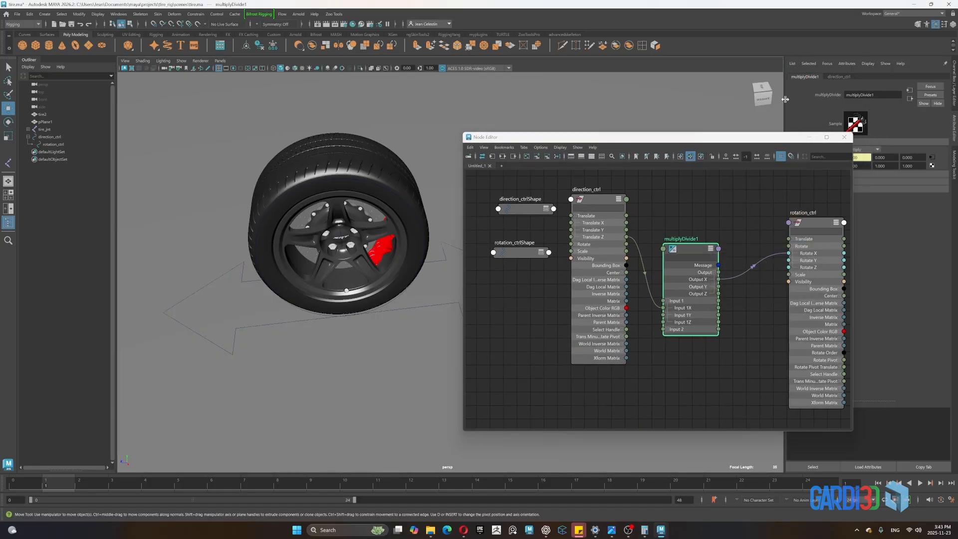
drag(733, 139, 691, 158)
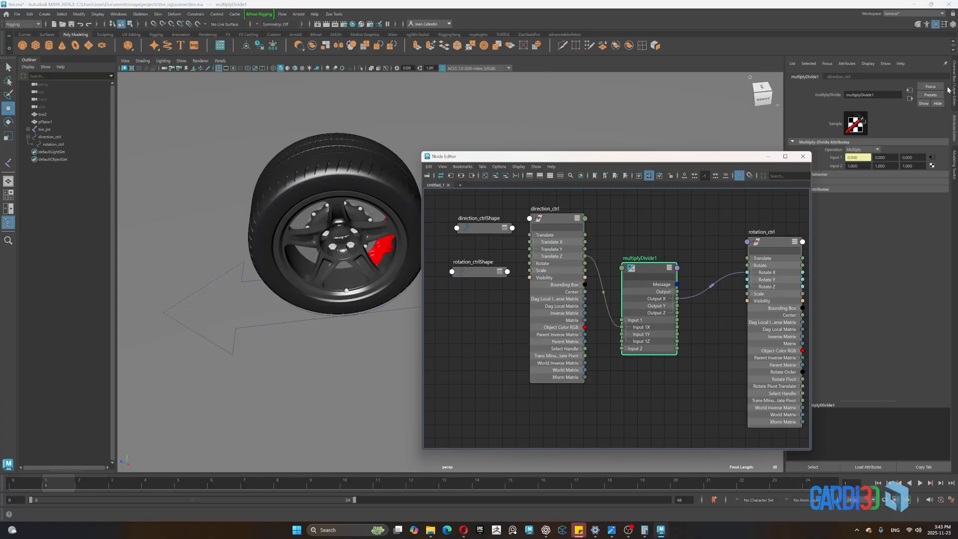
click(838, 76)
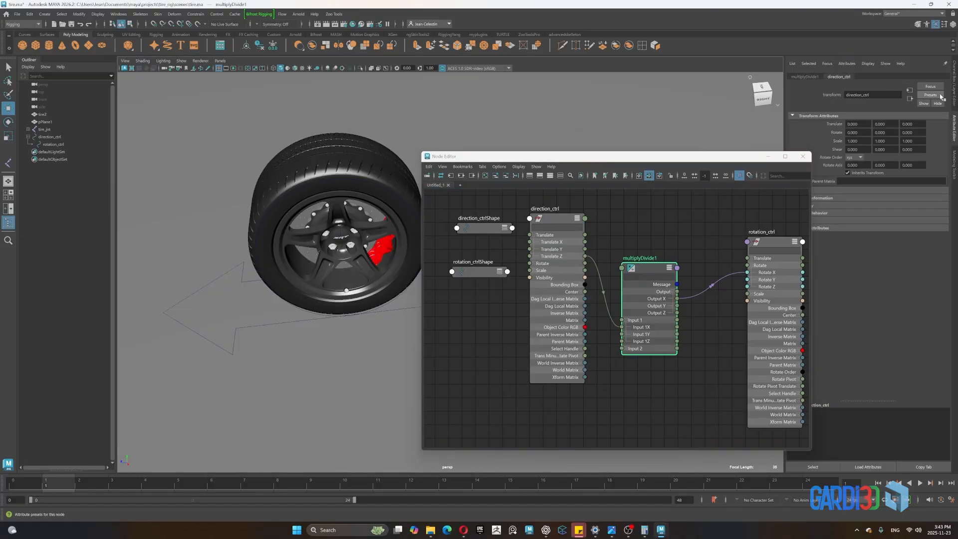
click(955, 86)
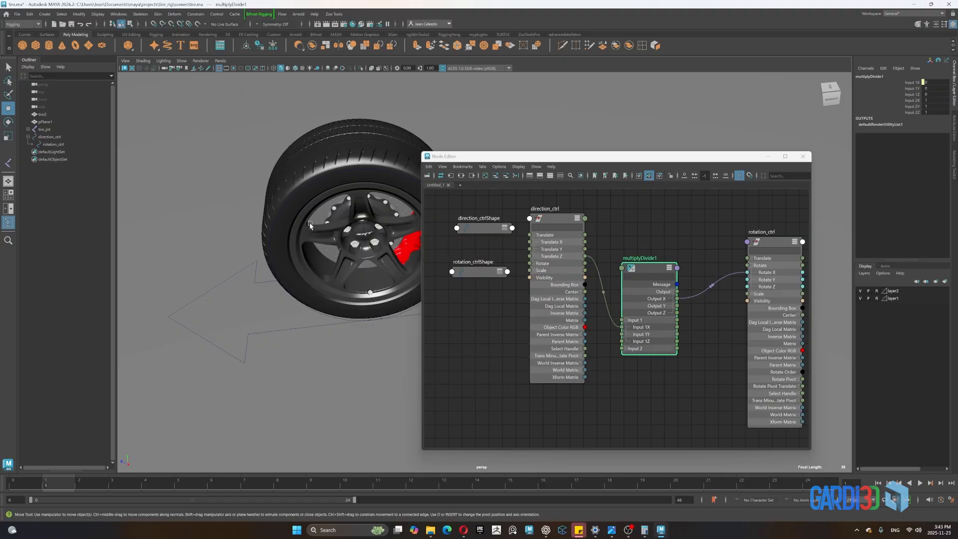
Set the multiplyDivide node's Input 2X to 2 and clear the selection
click(932, 101)
text(2)
key(Return)
click(639, 412)
Try moving direction_ctrl forward along Z to test the wheel, and undo the move
scroll(271, 313, up, 2)
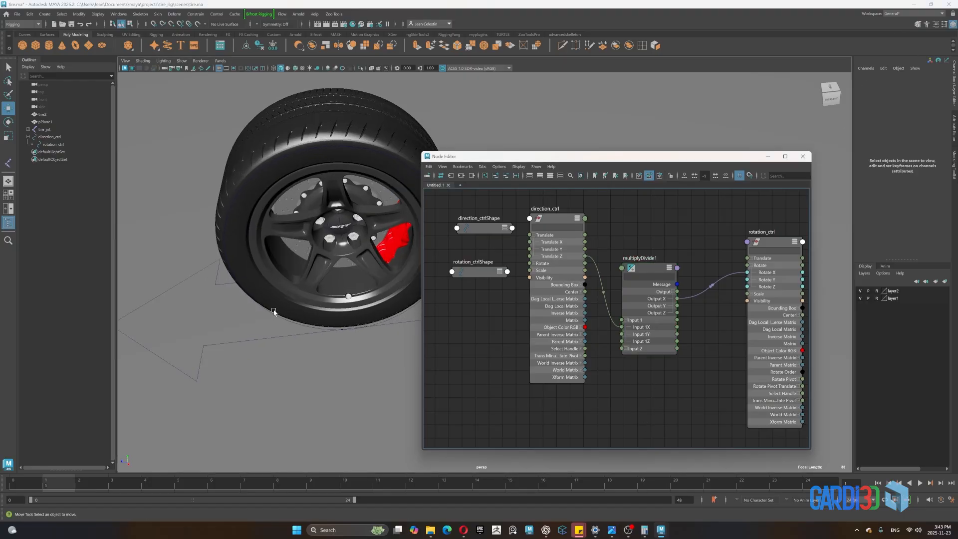
scroll(277, 311, up, 3)
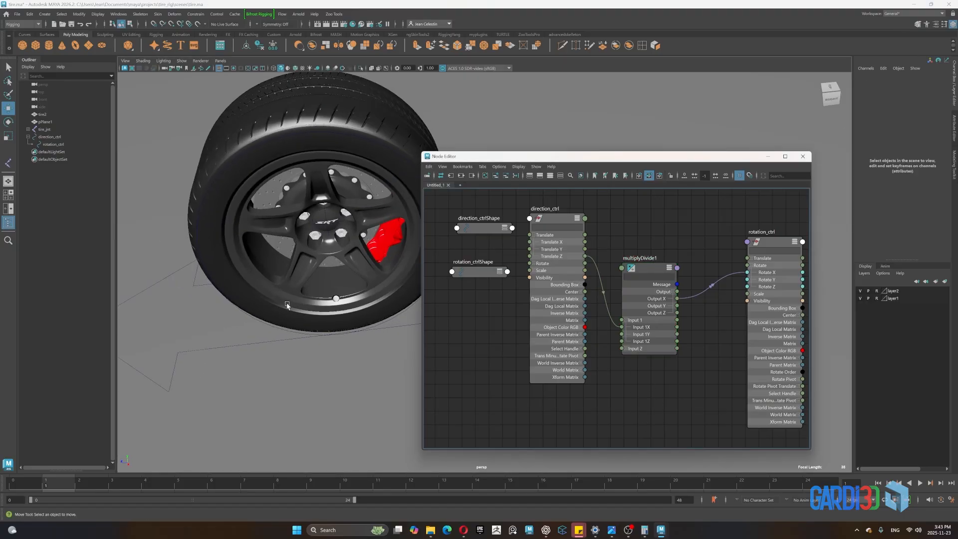
alt+drag(297, 324, 319, 326)
scroll(314, 323, down, 4)
drag(358, 297, 252, 327)
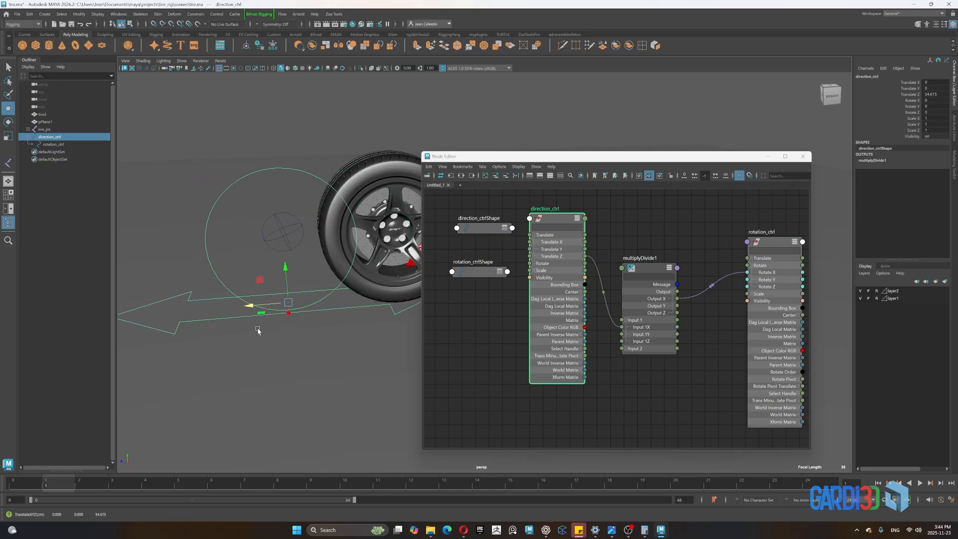
key(ctrl+z)
Select tire_jnt at the wheel hub and toggle the display of its local rotation axes
scroll(354, 343, up, 8)
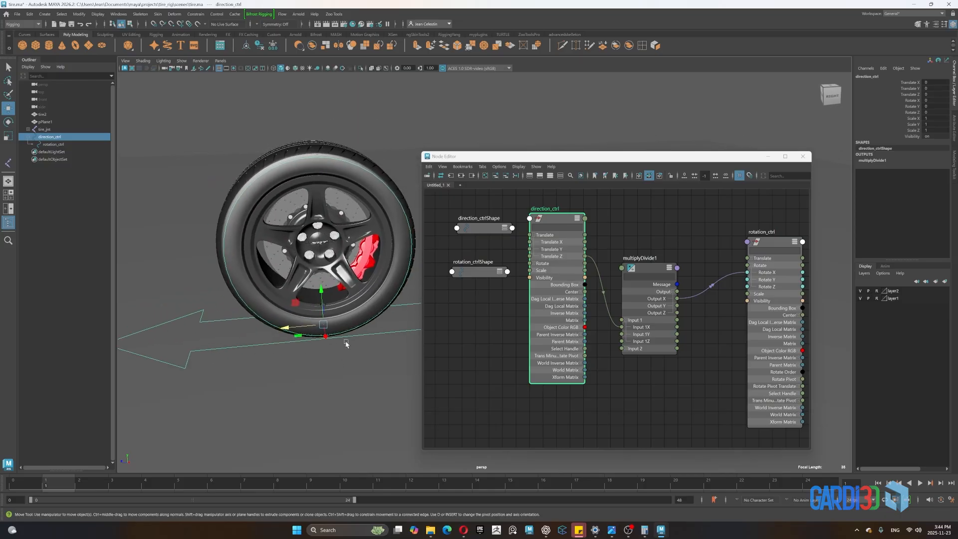
scroll(387, 125, up, 2)
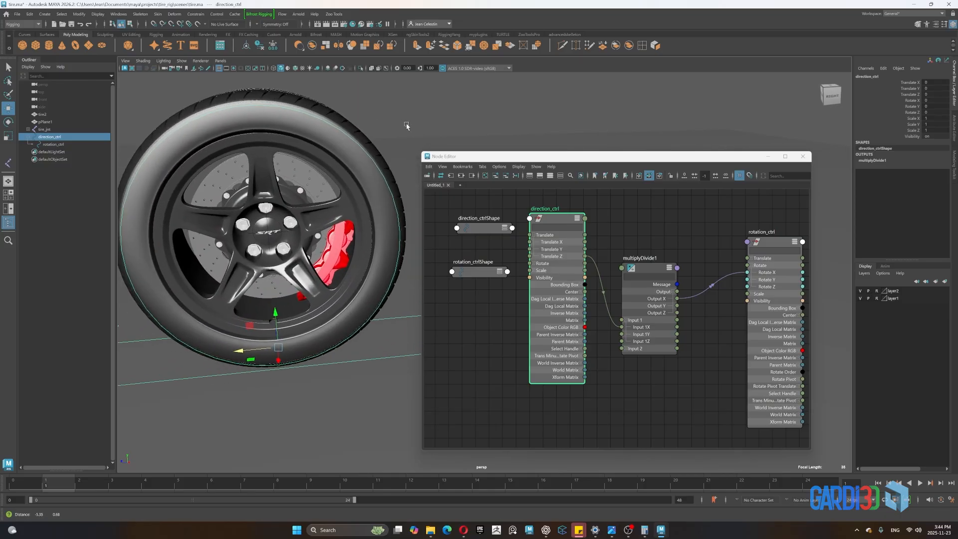
click(269, 225)
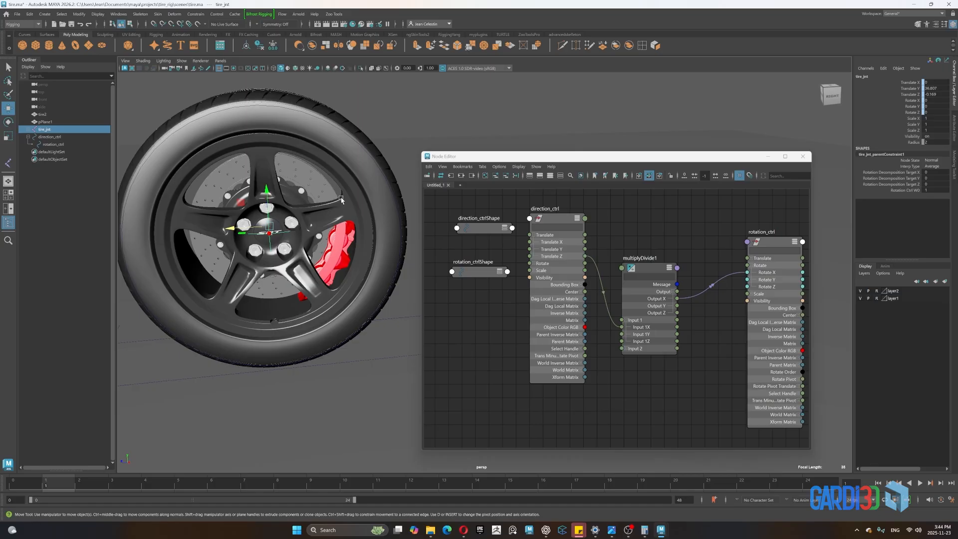
click(126, 15)
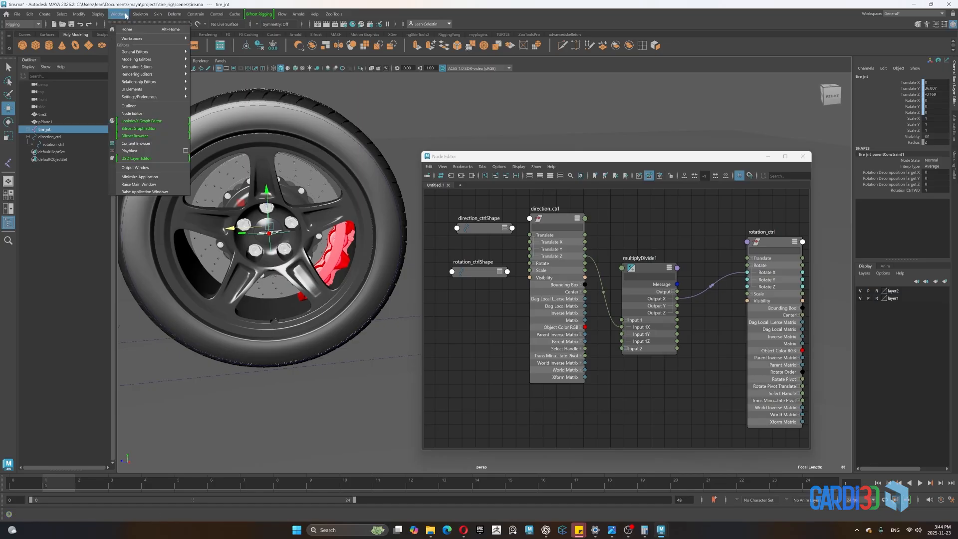
mouse_move(101, 13)
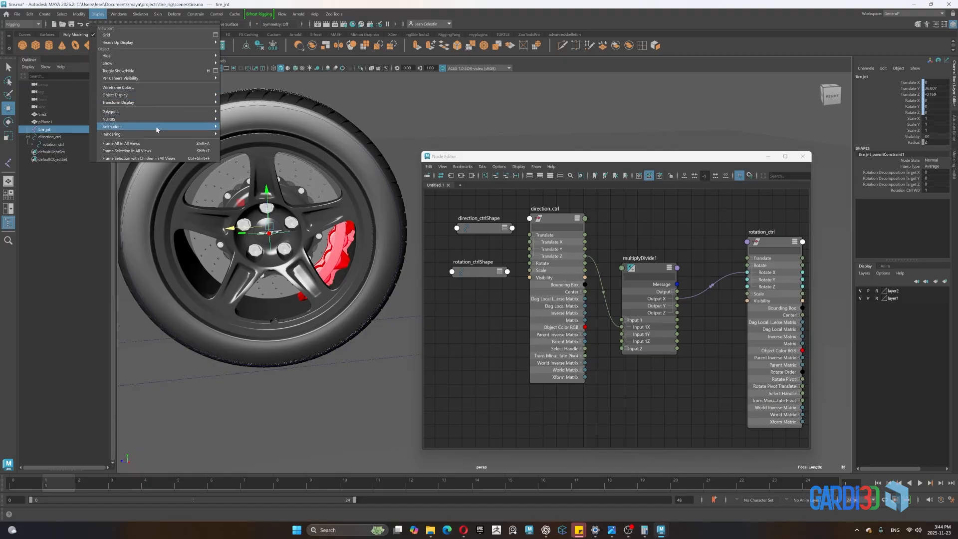
mouse_move(142, 102)
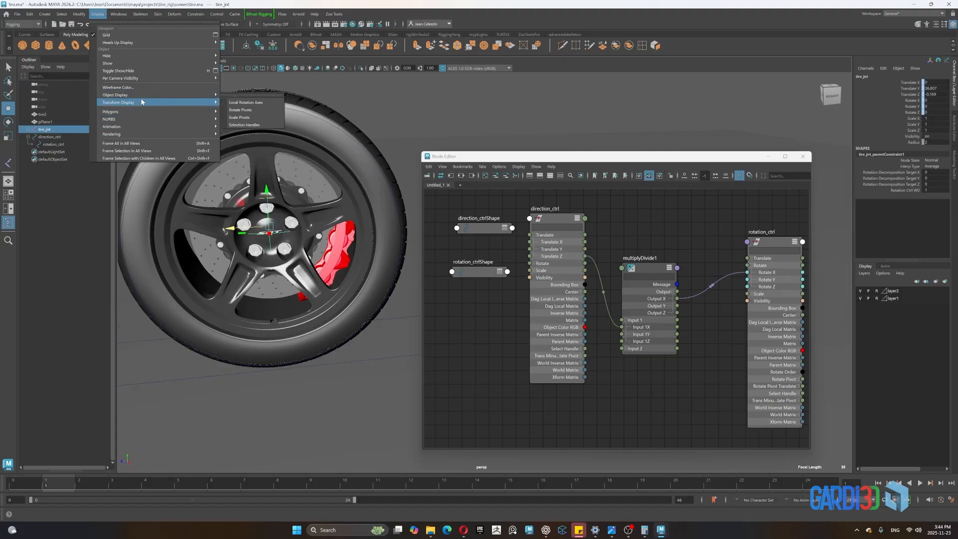
click(257, 104)
scroll(399, 183, down, 4)
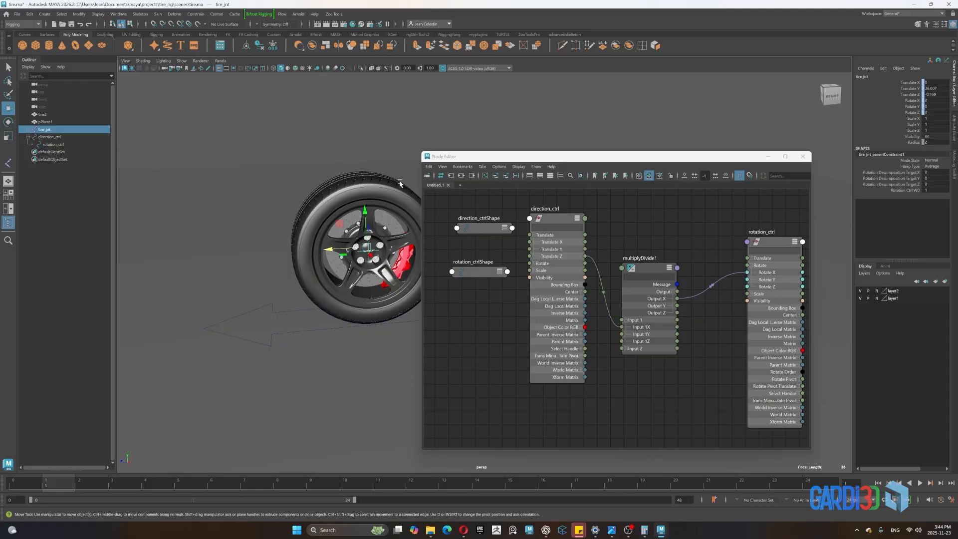
Retest the rig by moving direction_ctrl along Z after the joint axes change, and undo the moves
click(274, 344)
drag(326, 323, 218, 359)
key(ctrl+z)
key(ctrl+z)
key(ctrl+z)
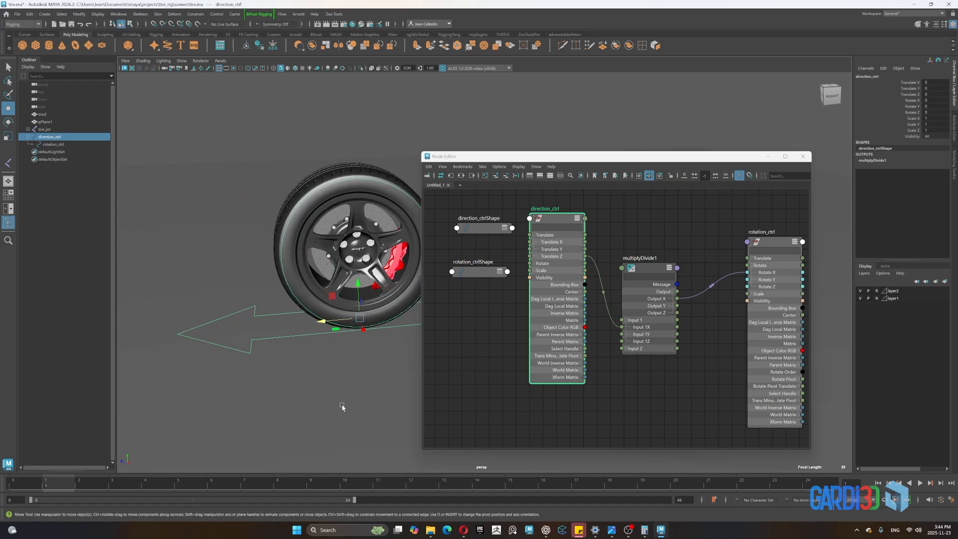
Select tire_jnt and switch layer2 from reference to normal display so the tire geometry is selectable
alt+middle_drag(354, 391, 288, 397)
scroll(334, 268, up, 3)
alt+middle_drag(339, 165, 390, 145)
scroll(390, 145, up, 4)
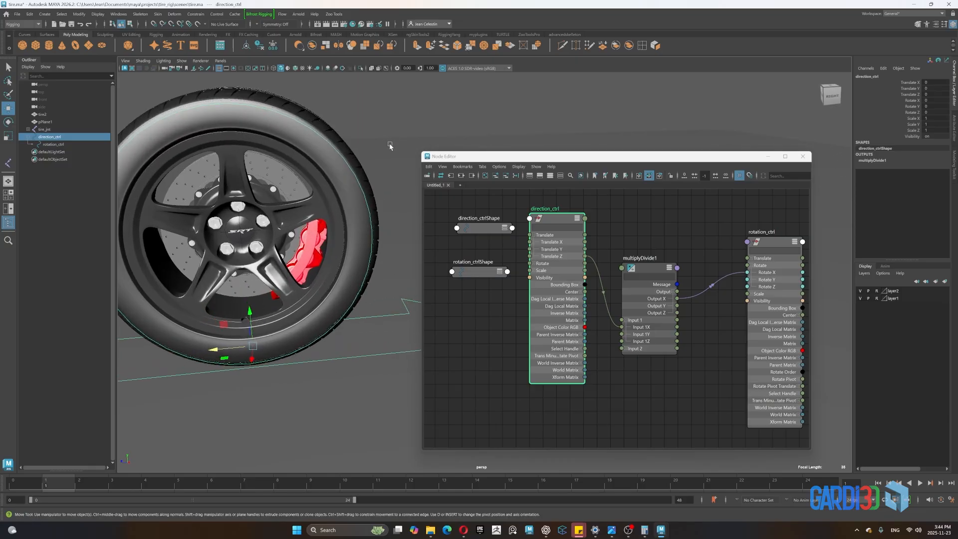
click(256, 235)
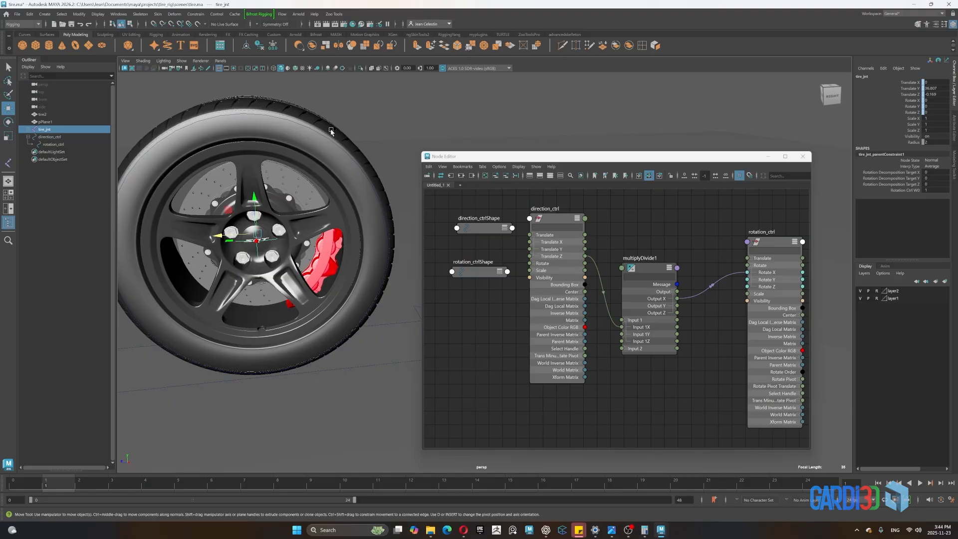
click(878, 291)
click(877, 292)
Select tire_jnt together with the tire2 mesh and bind the mesh to the joint with Bind Skin
shift+click(341, 158)
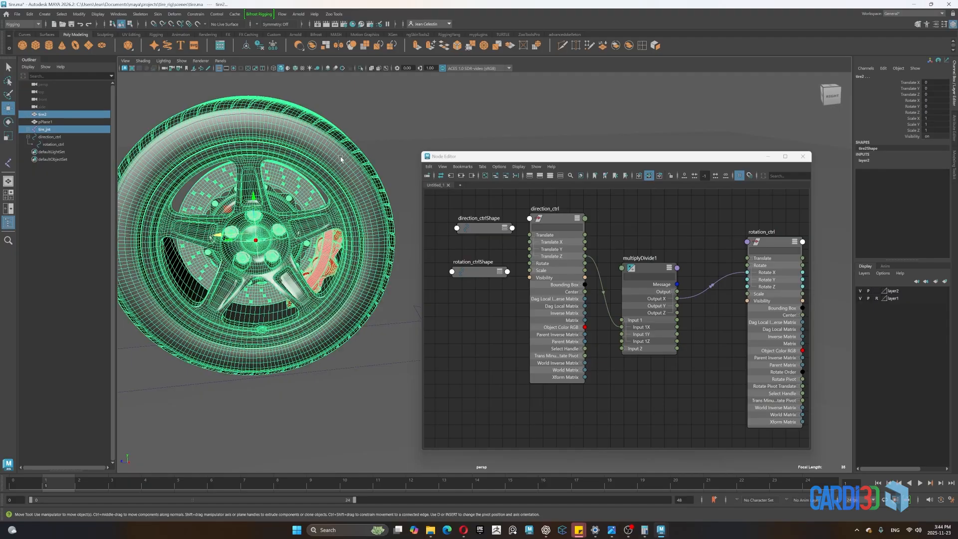
click(401, 137)
click(256, 229)
click(388, 120)
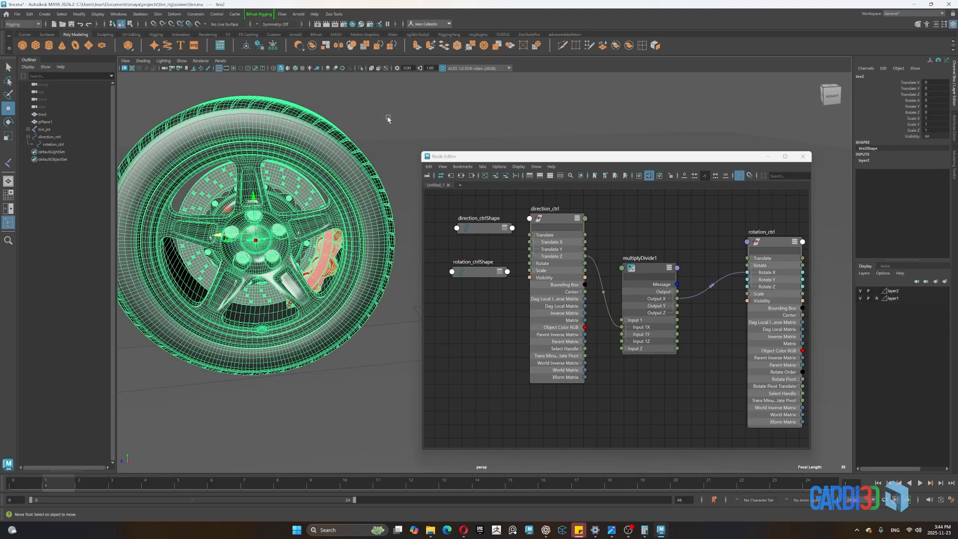
click(227, 225)
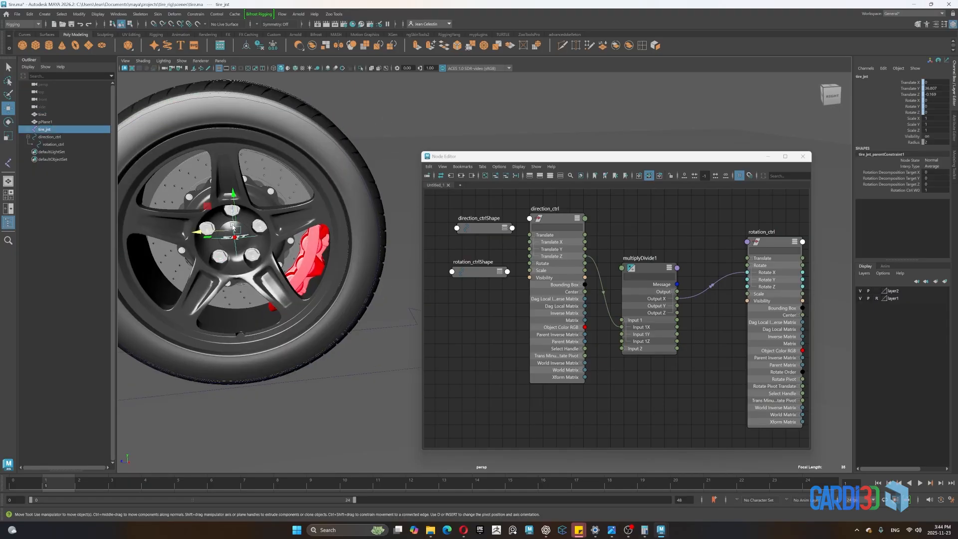
shift+click(317, 122)
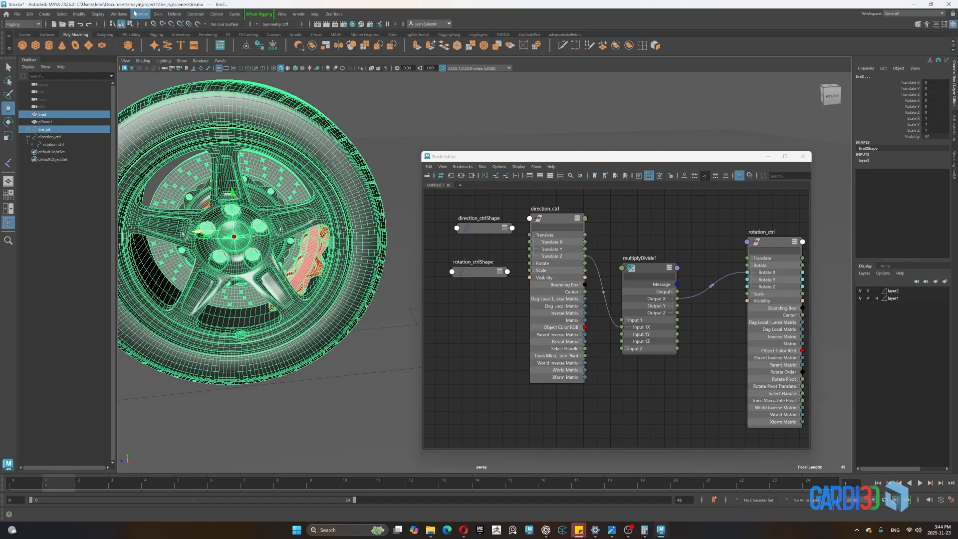
click(158, 14)
click(159, 14)
click(159, 14)
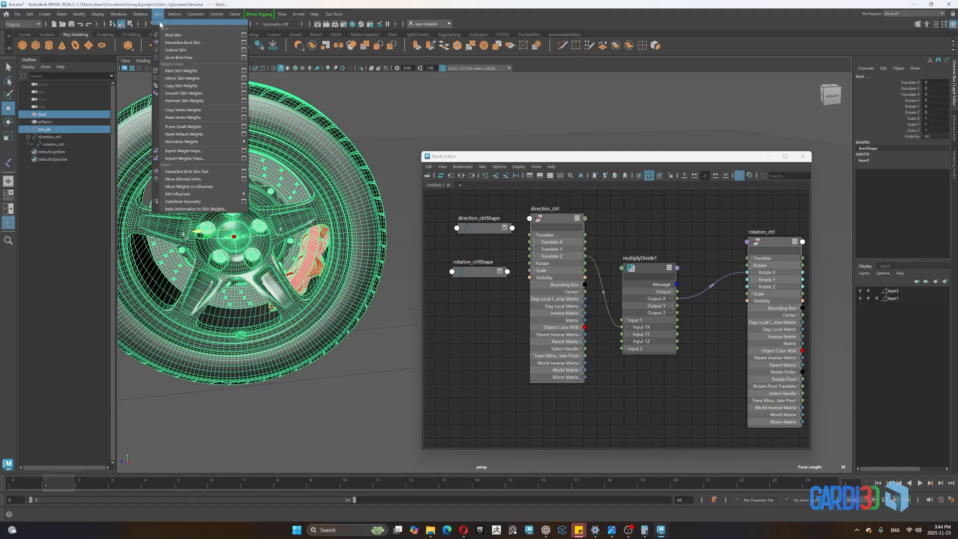
click(179, 35)
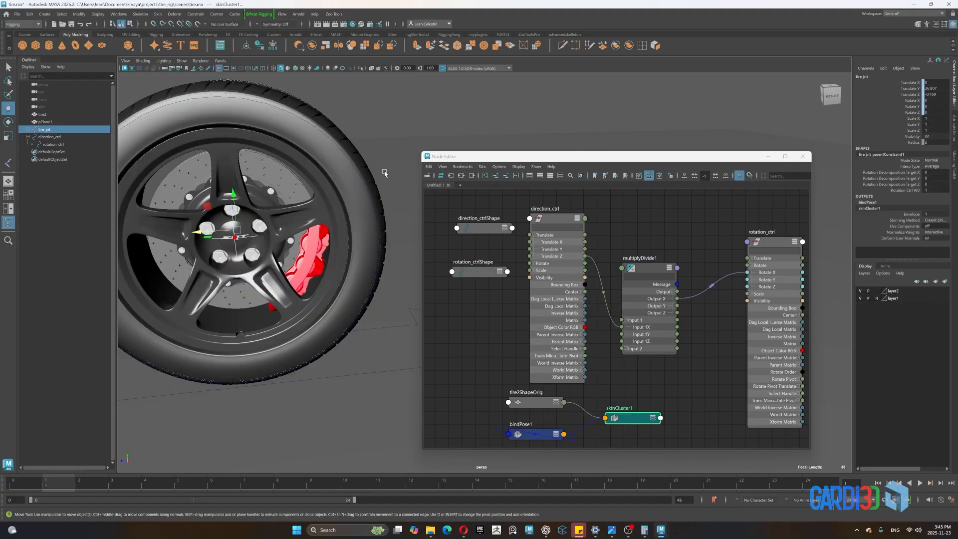
Move the Node Editor clear of the wheel and the whole direction_ctrl arrow in the viewport
scroll(387, 174, down, 5)
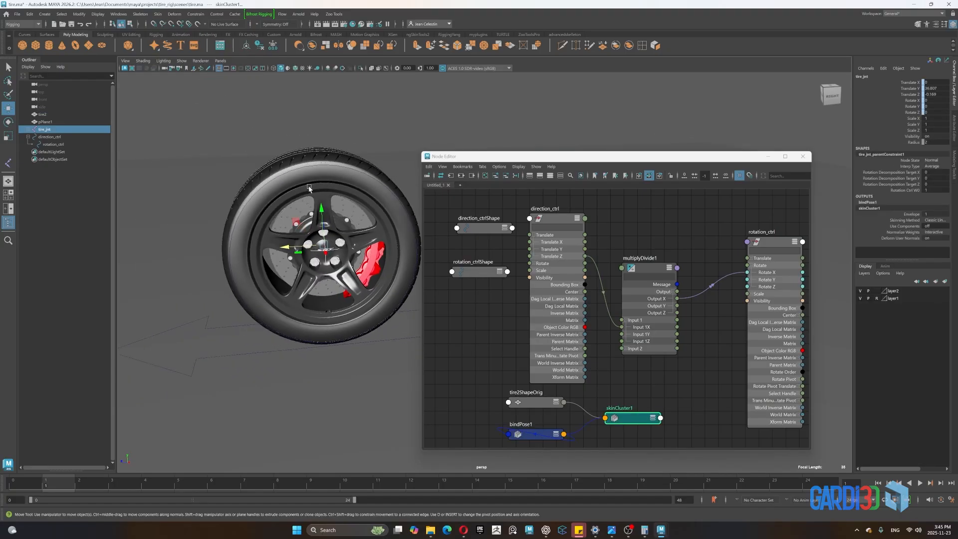
scroll(294, 325, down, 3)
alt+drag(369, 379, 367, 373)
alt+middle_drag(367, 373, 315, 367)
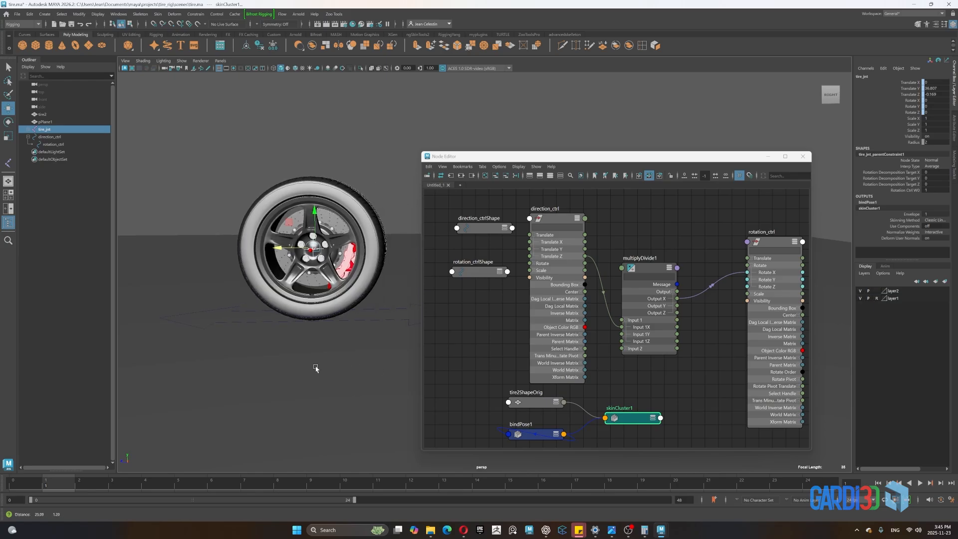
drag(497, 157, 612, 140)
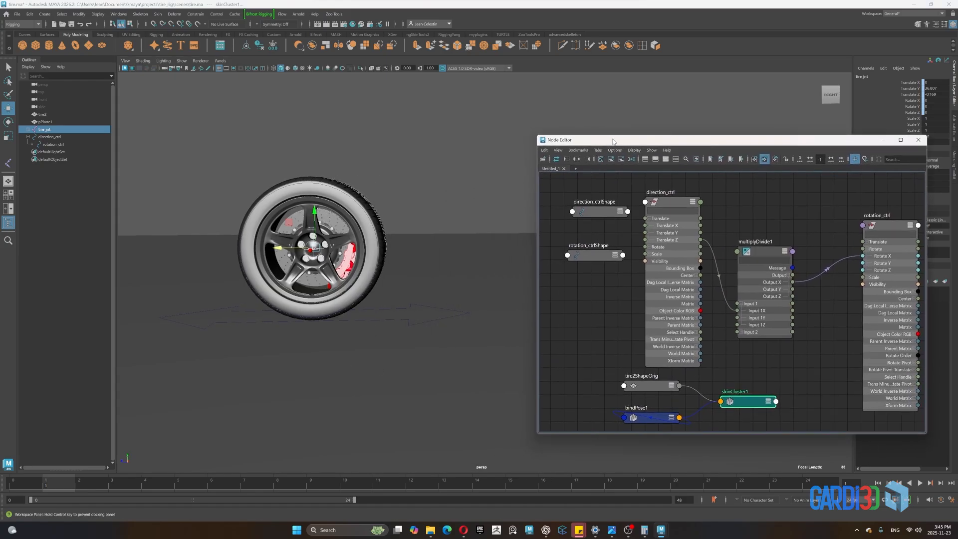
Test the skinned wheel by moving direction_ctrl along Z to about -9.5, checking the wheel's rotation from several angles
alt+drag(393, 285, 409, 301)
click(422, 316)
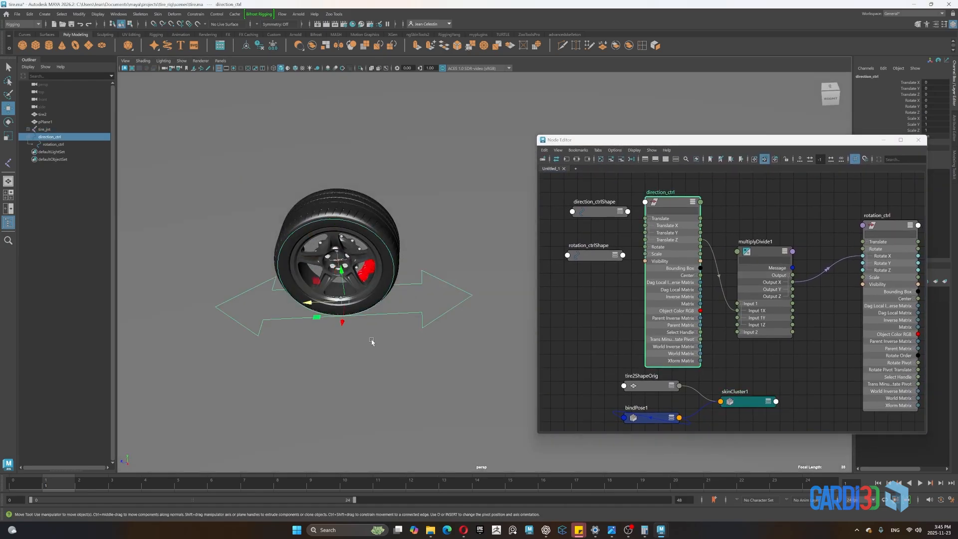
mouse_move(300, 315)
mouse_down()
mouse_move(219, 314)
mouse_move(392, 322)
mouse_move(220, 324)
mouse_move(434, 324)
mouse_move(294, 324)
mouse_move(340, 321)
mouse_move(311, 319)
mouse_up()
alt+drag(390, 239, 429, 270)
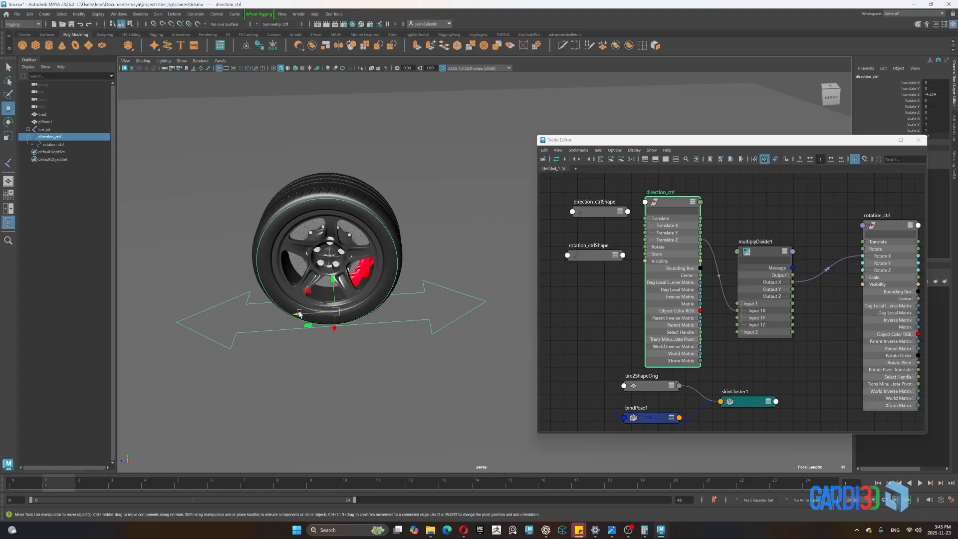
mouse_move(298, 313)
mouse_down()
mouse_move(218, 318)
mouse_move(335, 325)
mouse_move(302, 322)
mouse_up()
alt+drag(443, 248, 452, 352)
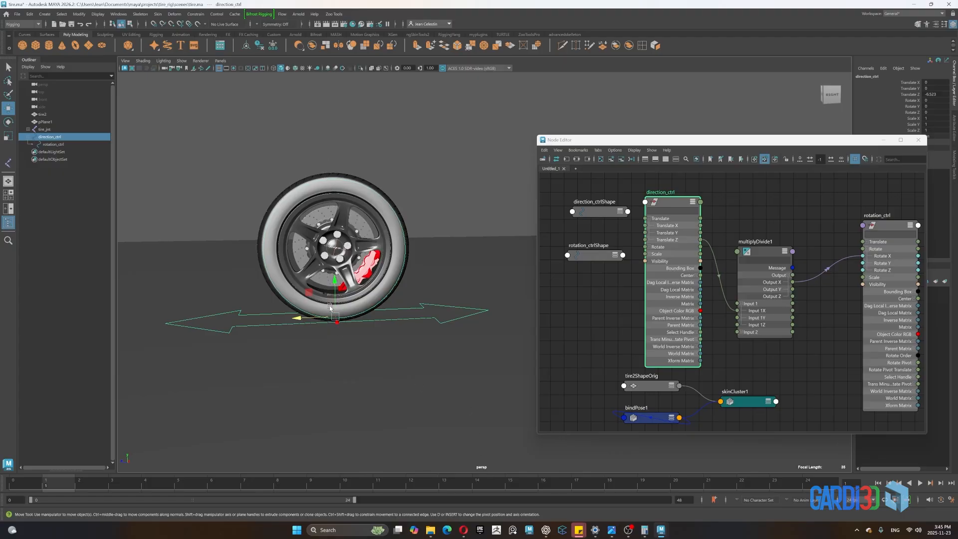
scroll(329, 218, up, 2)
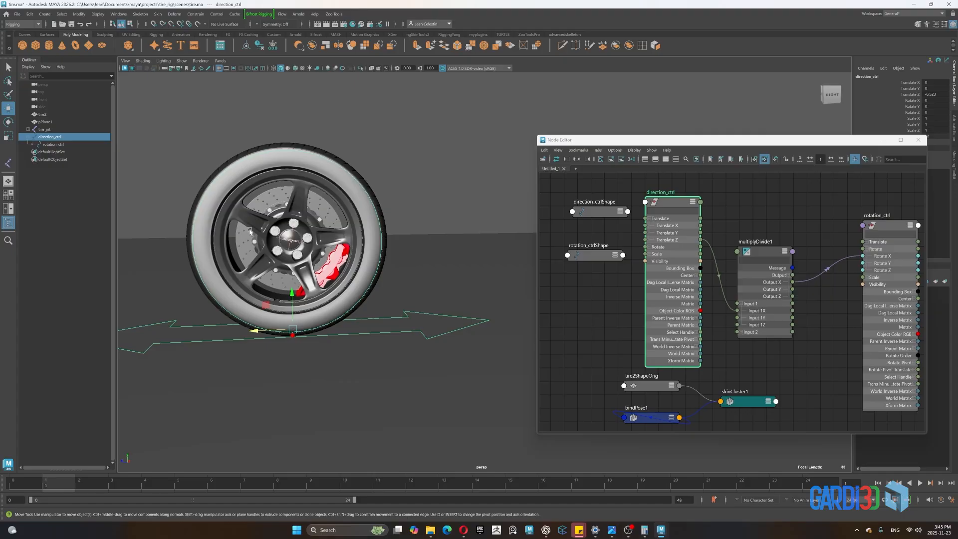
alt+drag(277, 216, 284, 228)
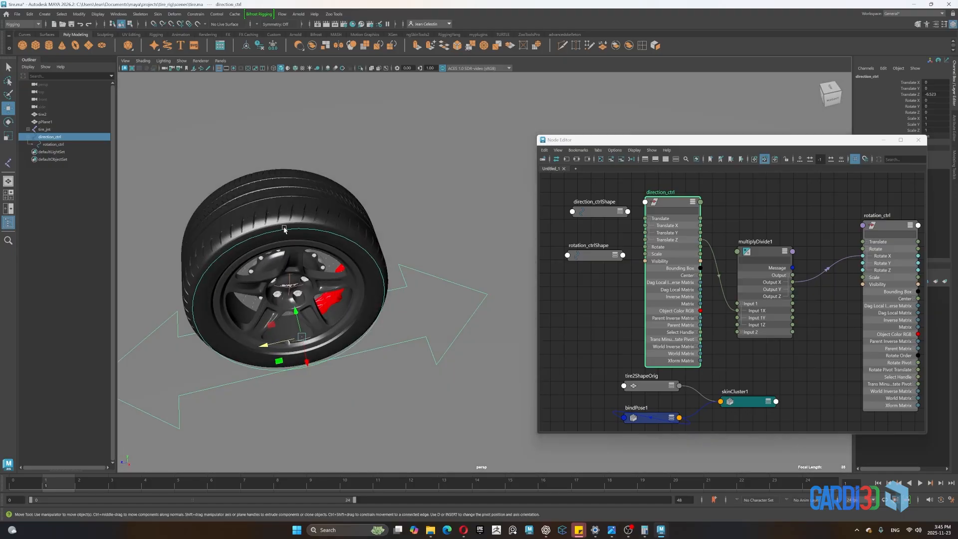
alt+middle_drag(367, 236, 413, 179)
scroll(401, 207, down, 4)
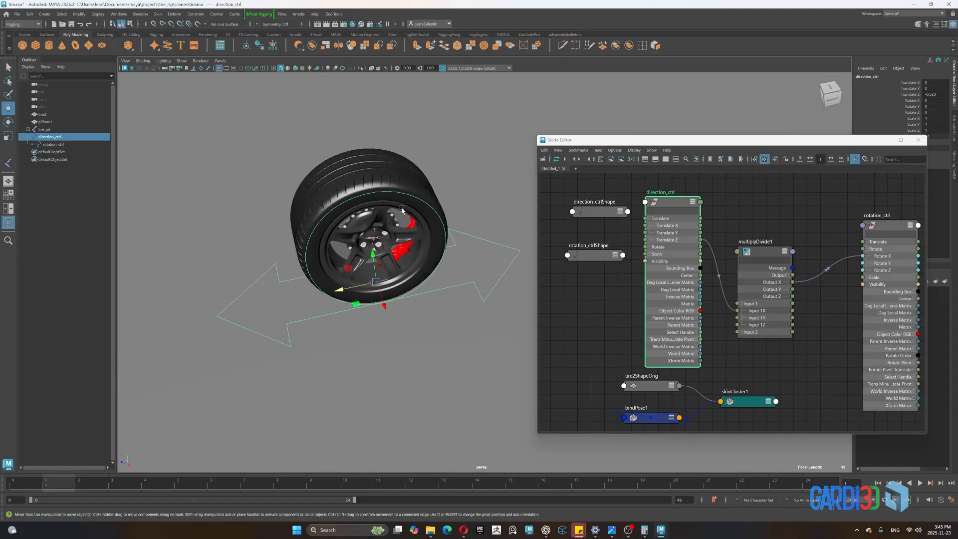
alt+drag(431, 240, 432, 238)
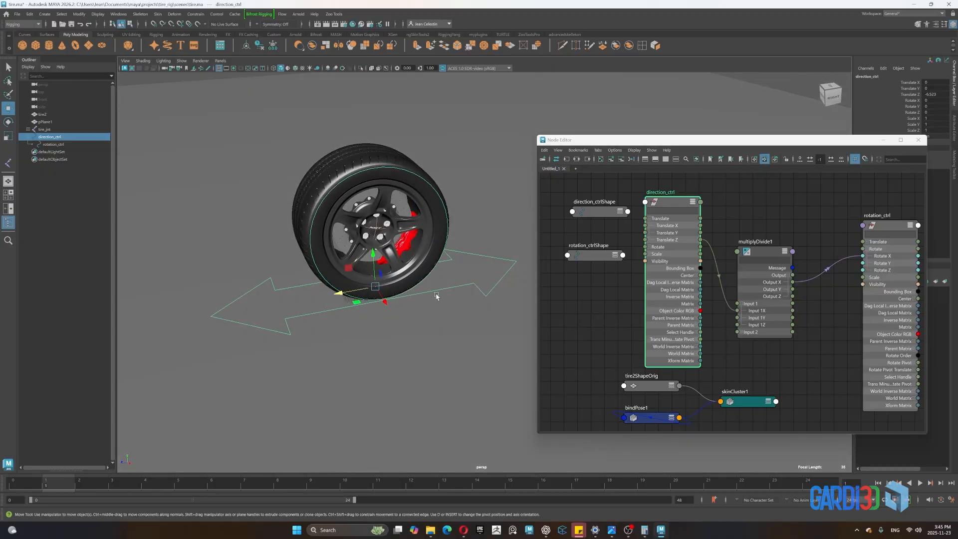
alt+drag(399, 291, 463, 240)
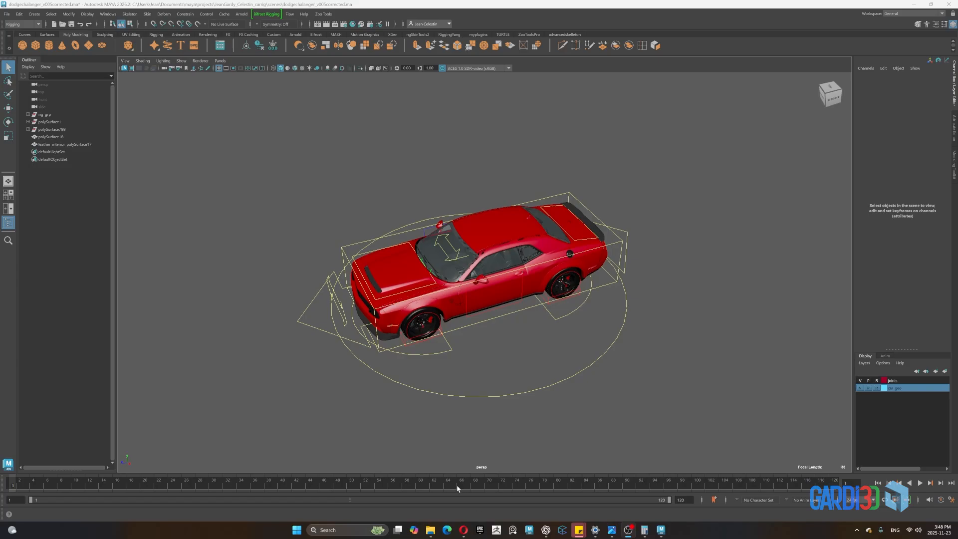
Select the red car rig's travel_ctrl and move it along Z to about 100.8 to test the wheels
scroll(376, 374, up, 2)
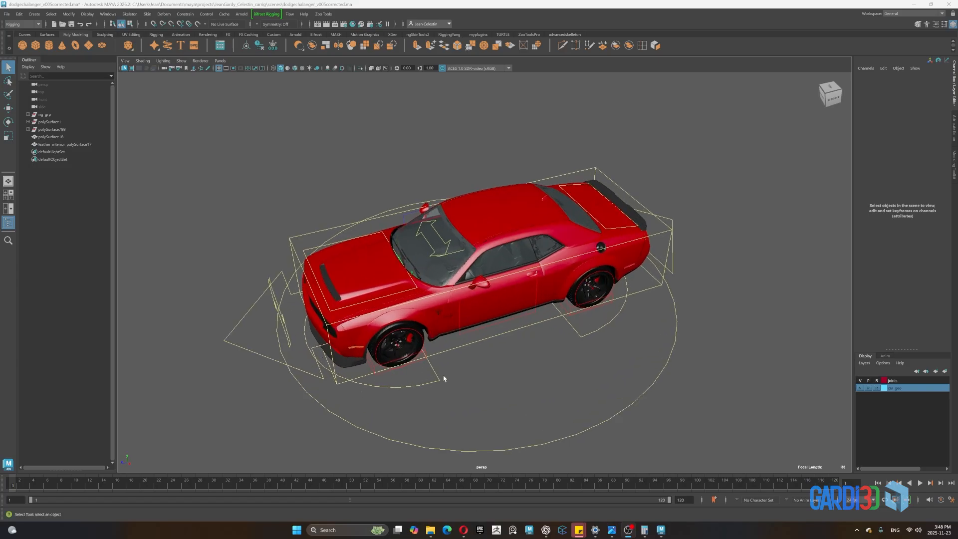
alt+drag(443, 378, 468, 380)
alt+middle_drag(468, 380, 557, 349)
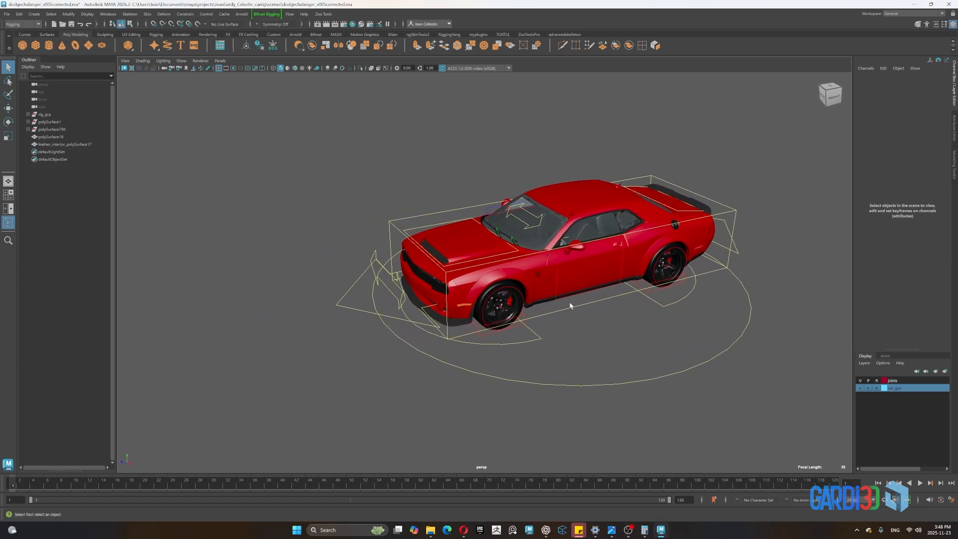
scroll(570, 306, up, 1)
alt+drag(561, 354, 566, 358)
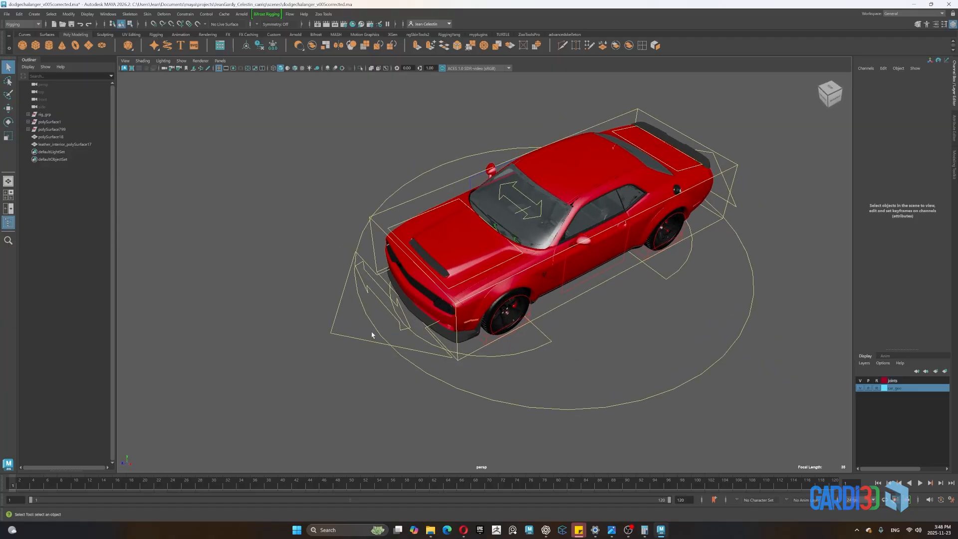
drag(331, 332, 333, 334)
key(w)
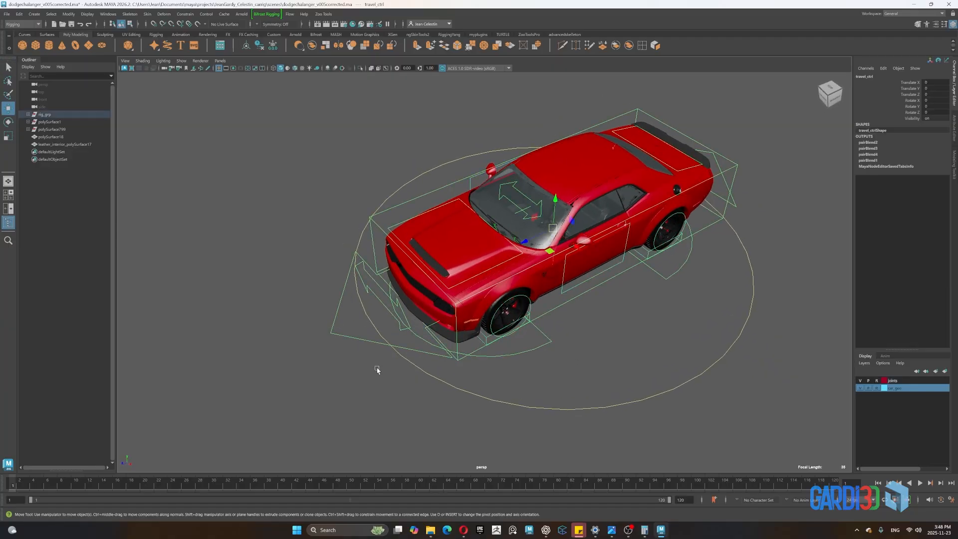
drag(526, 241, 501, 349)
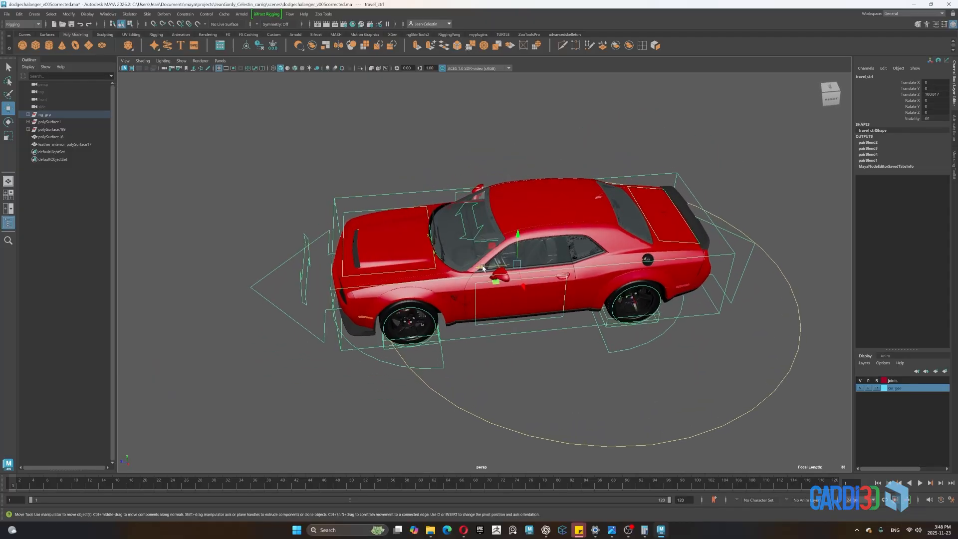
Try another move of the car's travel_ctrl, undo it and clear the selection
drag(463, 264, 575, 327)
key(ctrl+z)
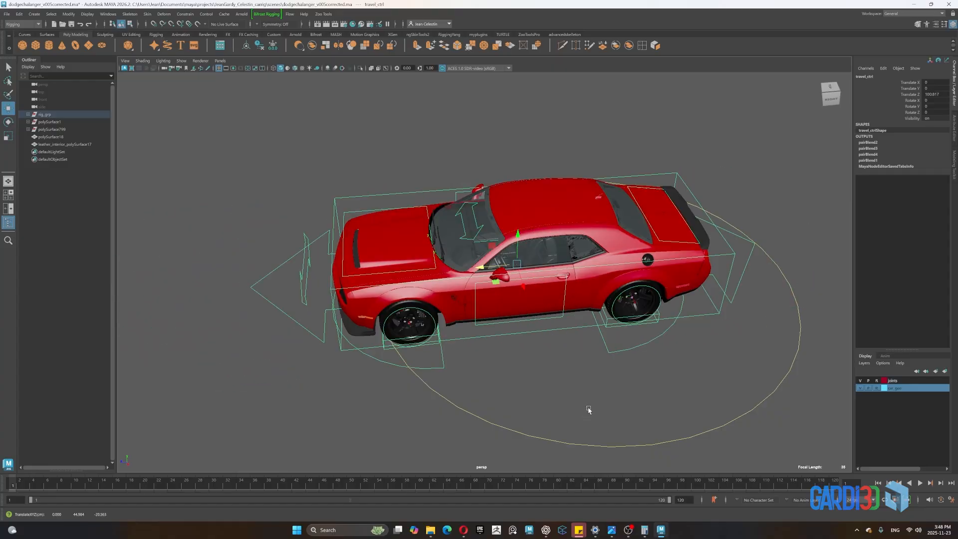
click(587, 409)
Reselect the car's travel_ctrl with the whole rig in view
scroll(572, 384, down, 2)
alt+drag(570, 385, 583, 387)
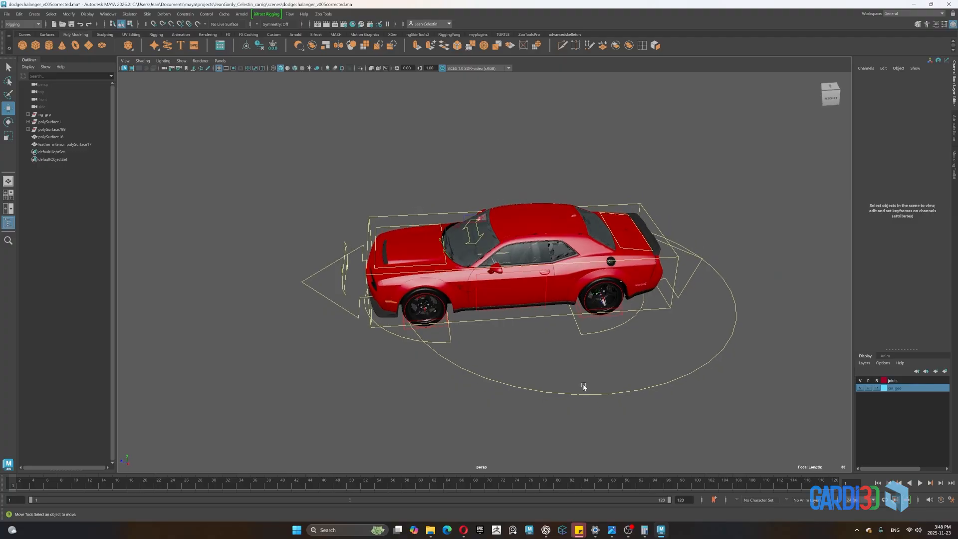
click(583, 387)
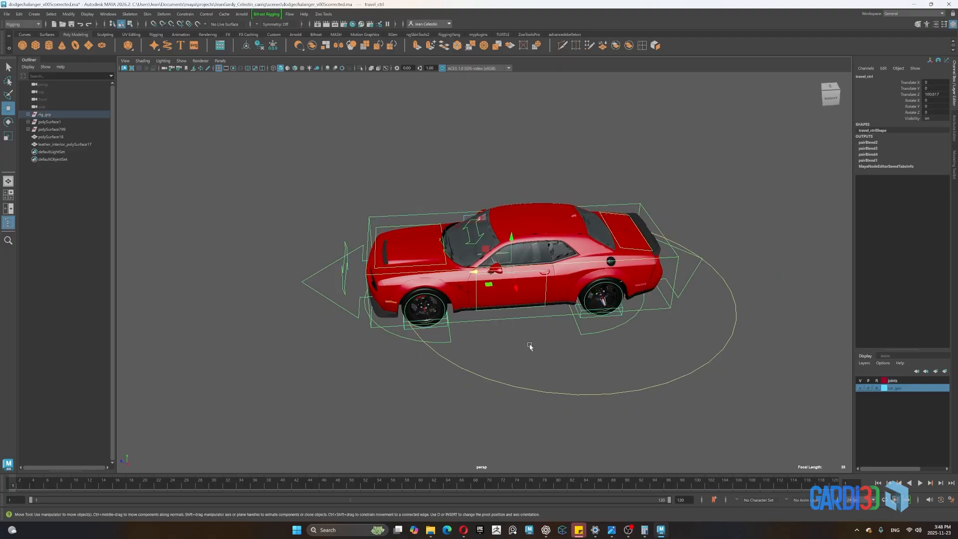